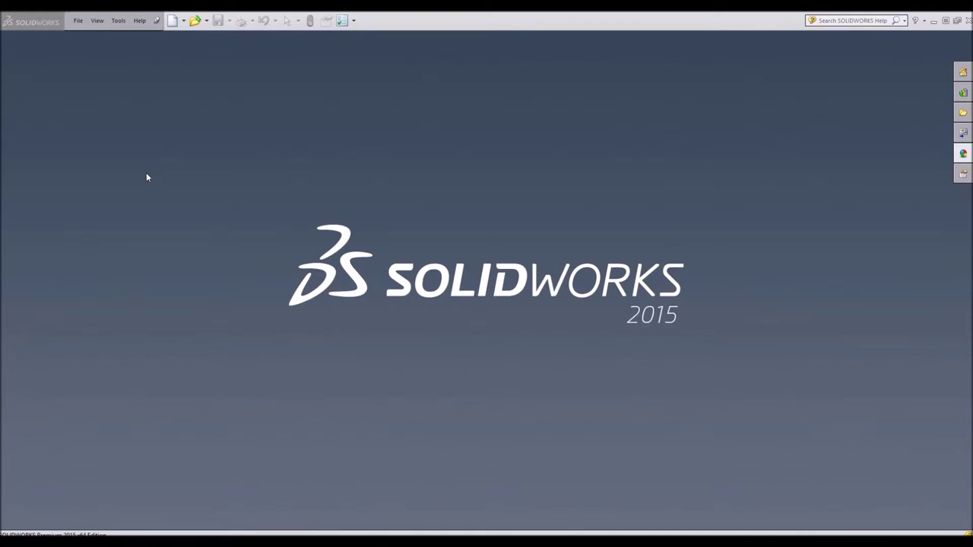
# Step: Create a new part and sketch a circle centred on the origin on the Front Plane
pyautogui.click(183, 23)
pyautogui.click(188, 36)
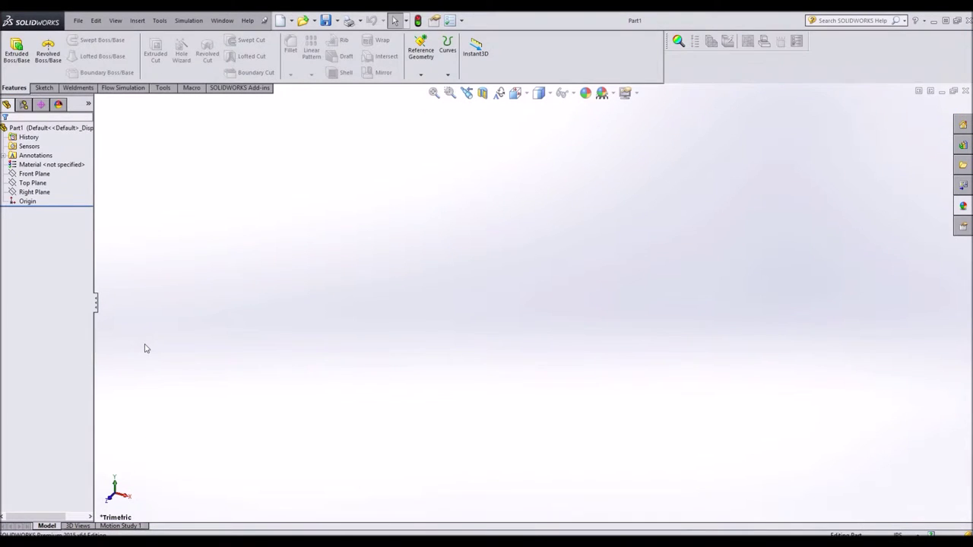
pyautogui.click(23, 174)
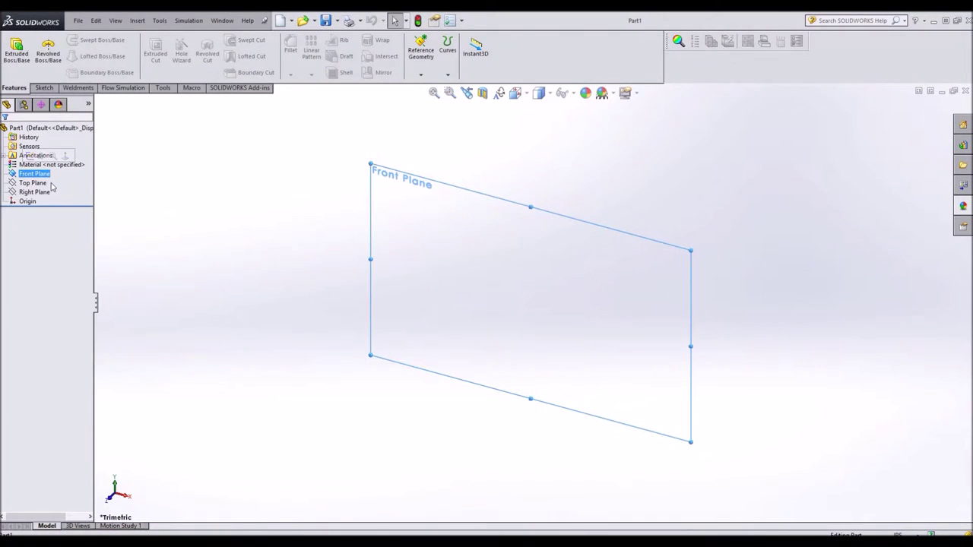
pyautogui.hotkey('ctrl', '1')
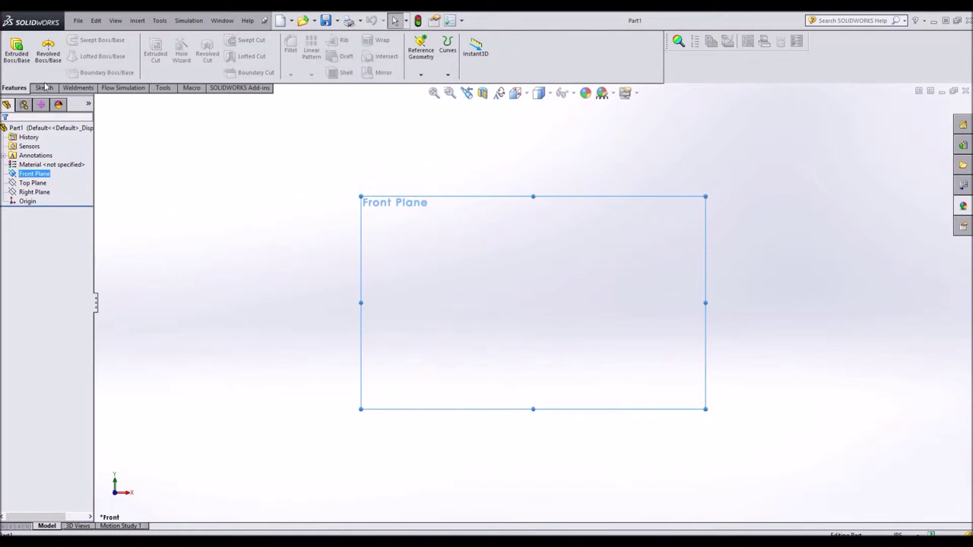
pyautogui.click(44, 88)
pyautogui.click(88, 39)
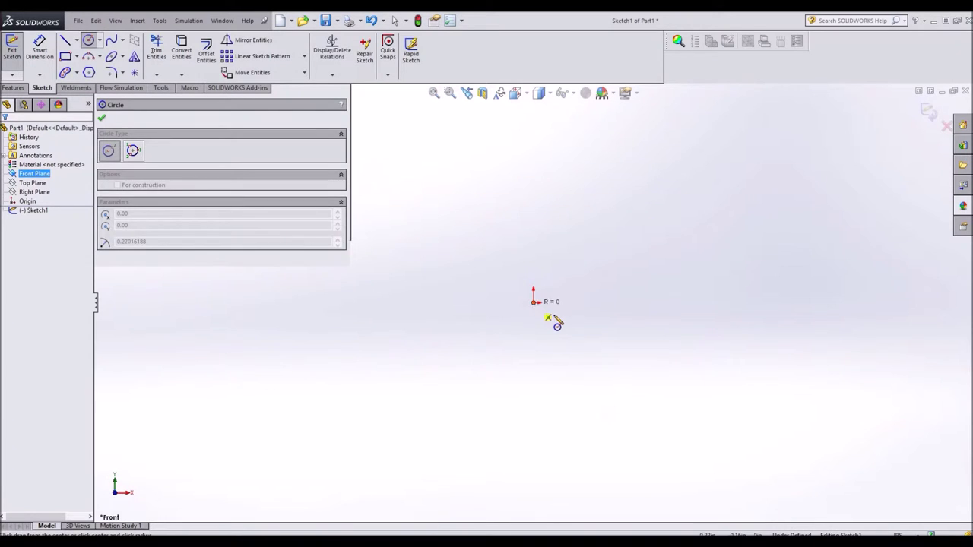
pyautogui.moveTo(533, 303); pyautogui.dragTo(557, 302)
pyautogui.press('Escape')
# Step: Dimension the circle's diameter as 1 in
pyautogui.click(40, 50)
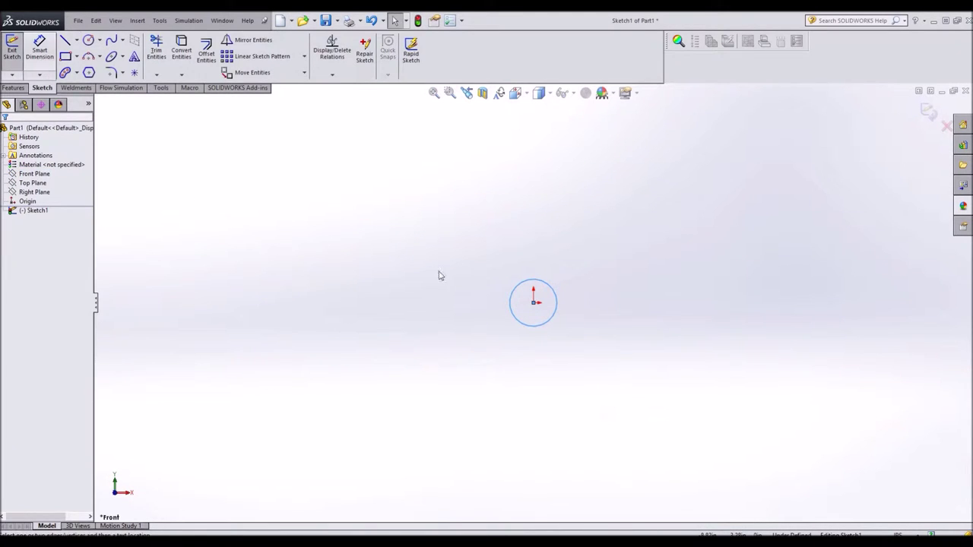
pyautogui.click(555, 315)
pyautogui.click(600, 325)
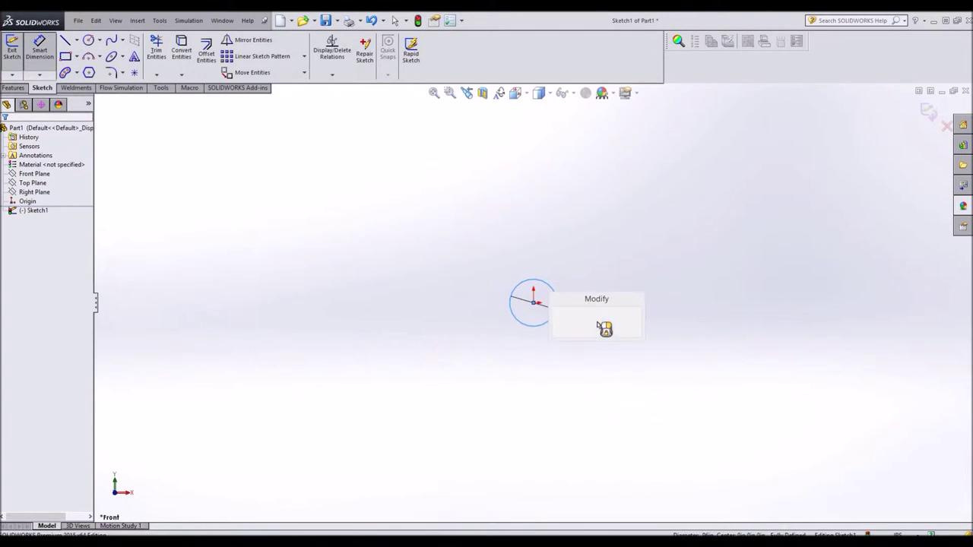
pyautogui.write('1')
pyautogui.press('Return')
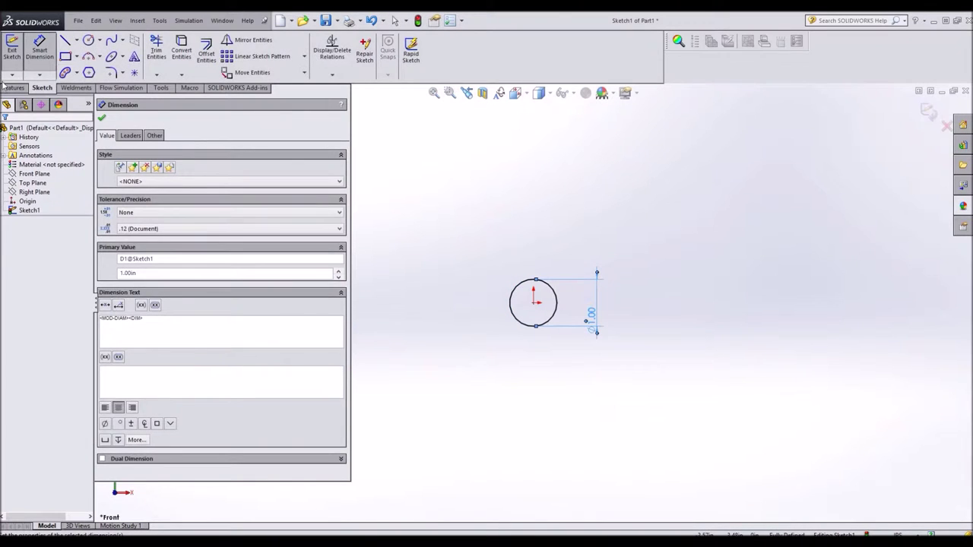
# Step: Extrude the circle as a blind boss 2.00 in deep
pyautogui.click(13, 88)
pyautogui.click(16, 52)
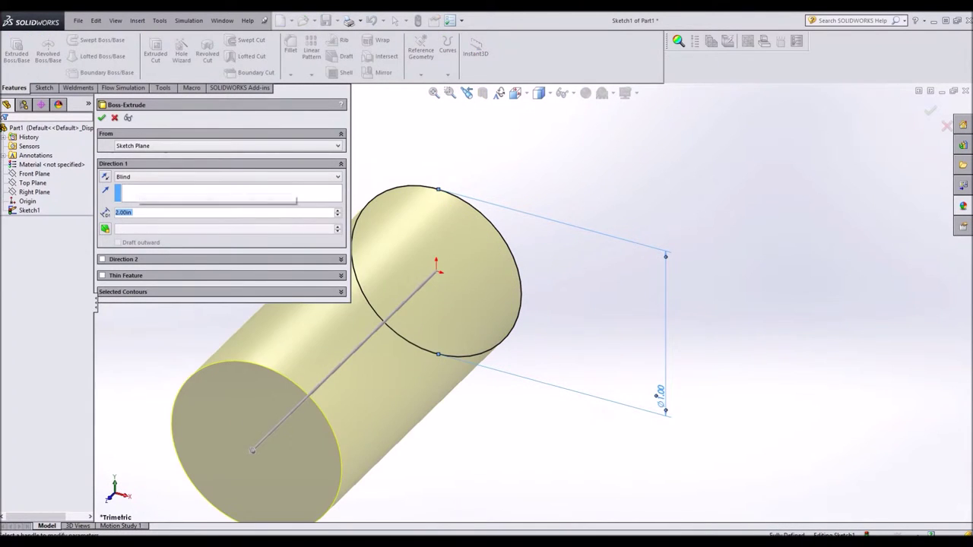
pyautogui.click(101, 118)
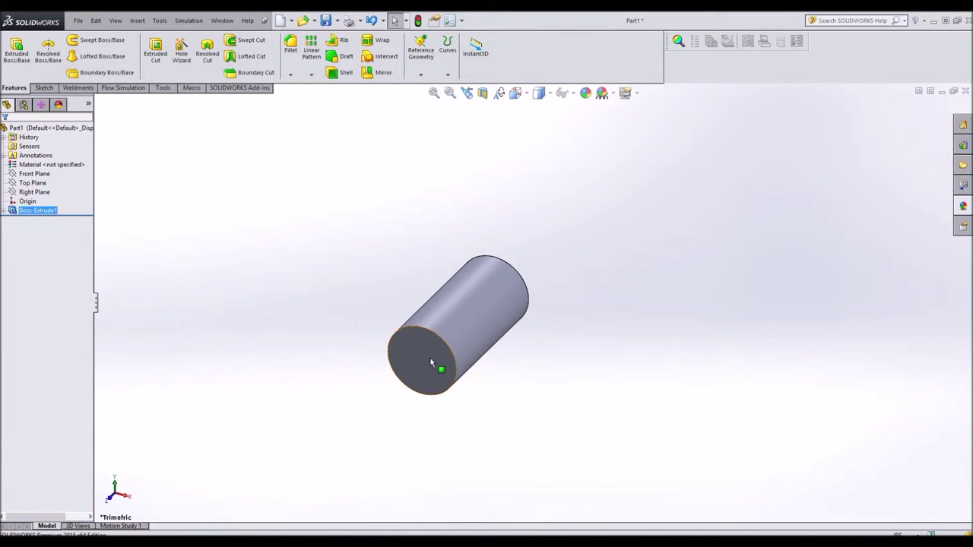
# Step: Start a sketch on the cylinder's front end face and draw a three-point arc around the circle's lower-left side
pyautogui.click(429, 363)
pyautogui.hotkey('ctrl', '8')
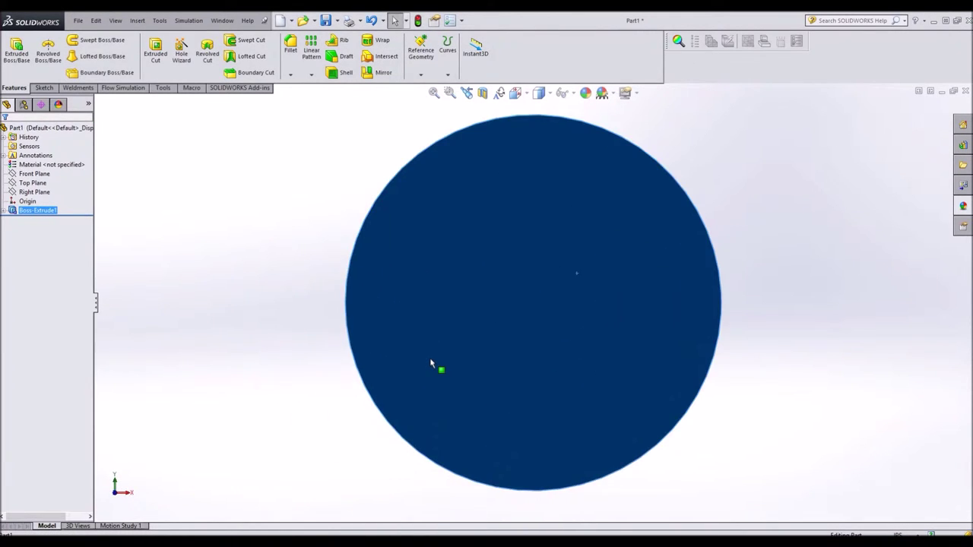
pyautogui.scroll(2, 566, 133)
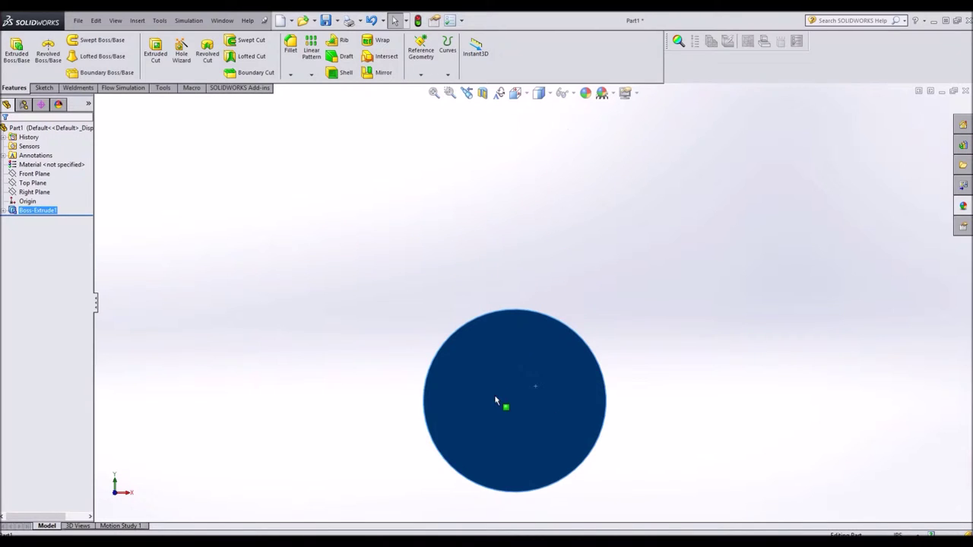
pyautogui.scroll(-3, 494, 401)
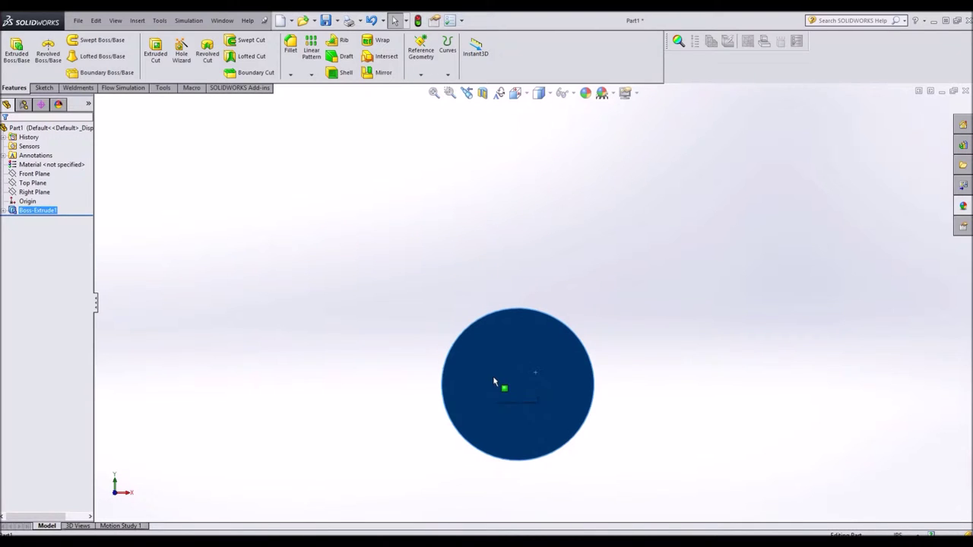
pyautogui.click(44, 88)
pyautogui.click(89, 57)
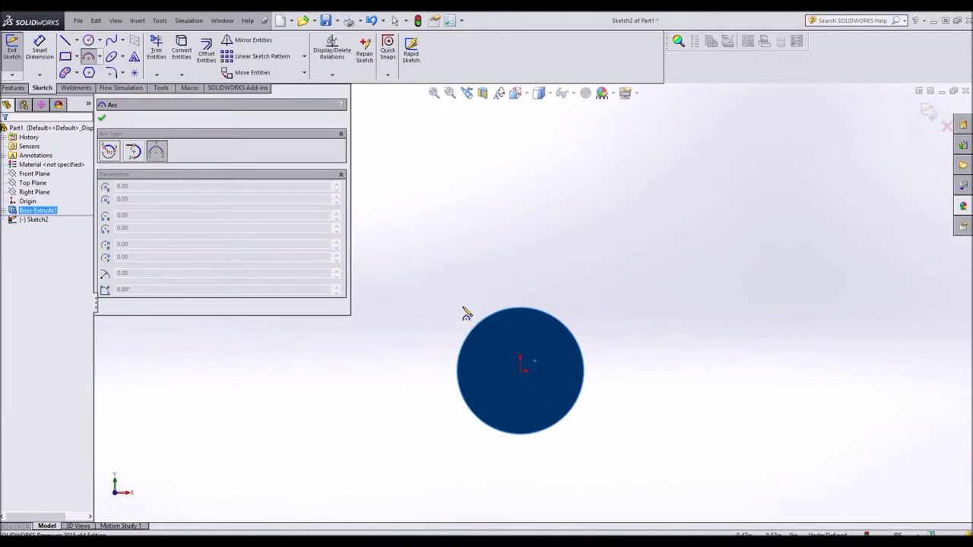
pyautogui.click(462, 309)
pyautogui.click(582, 453)
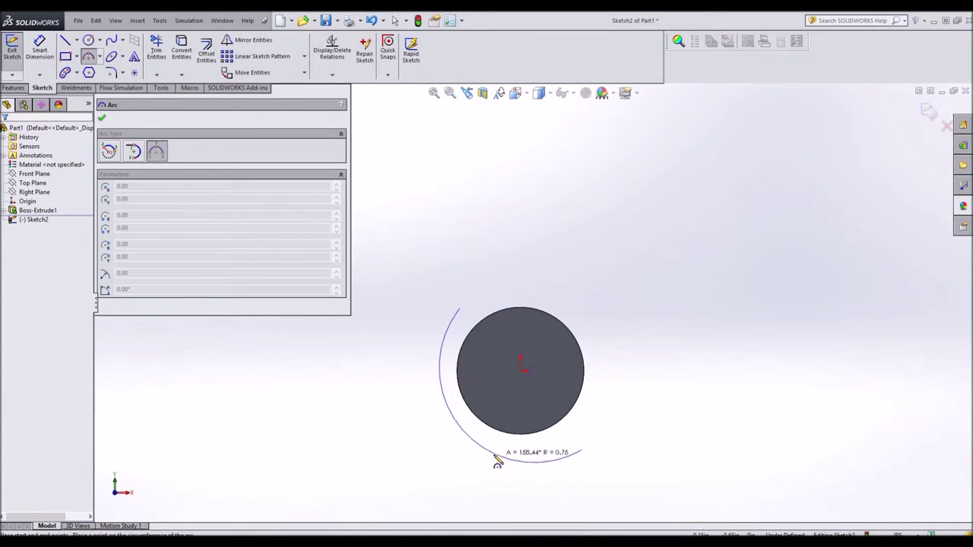
pyautogui.click(467, 464)
pyautogui.press('Escape')
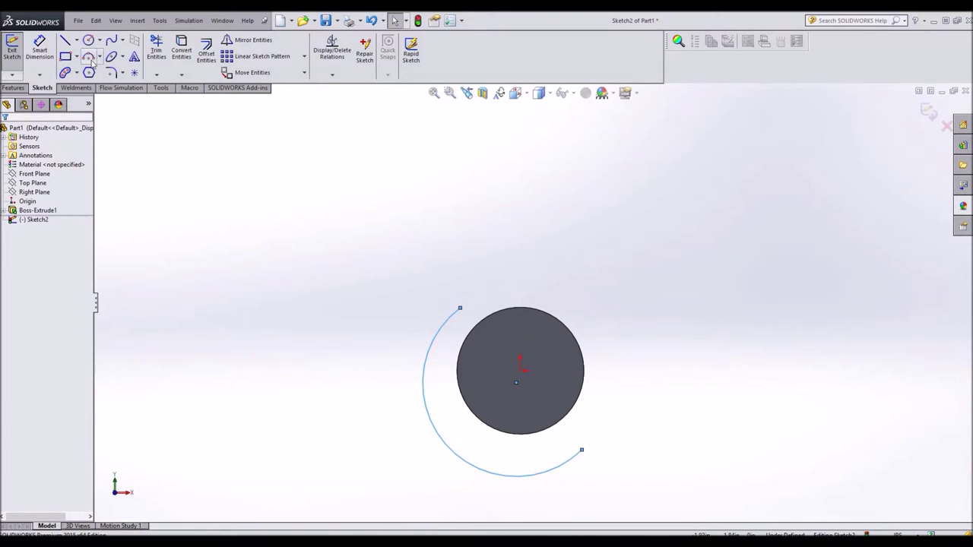
# Step: Make the arc concentric with the cylinder's edge and pull its upper end inward to a radius of about 0.67 in
pyautogui.keyDown('ctrl'); pyautogui.click(472, 415); pyautogui.keyUp('ctrl')
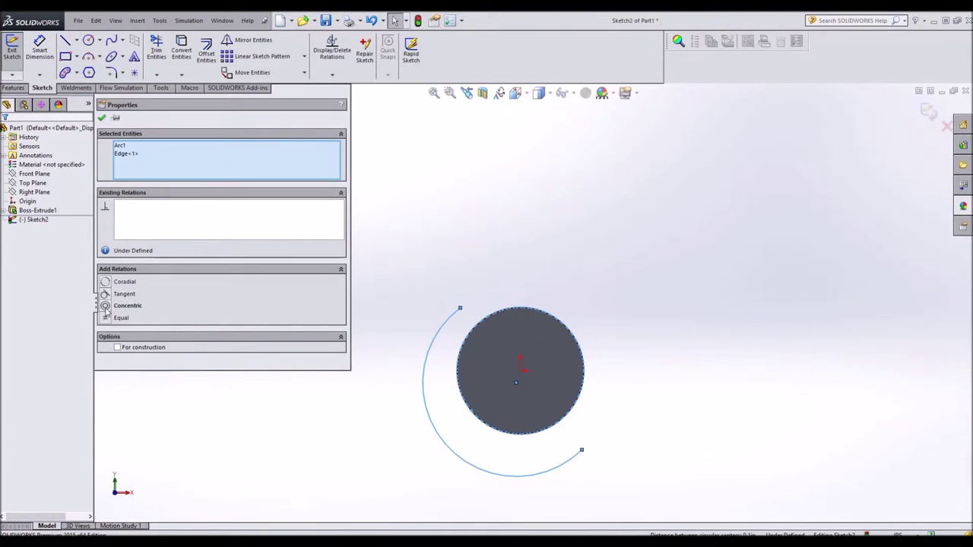
pyautogui.click(105, 306)
pyautogui.click(463, 289)
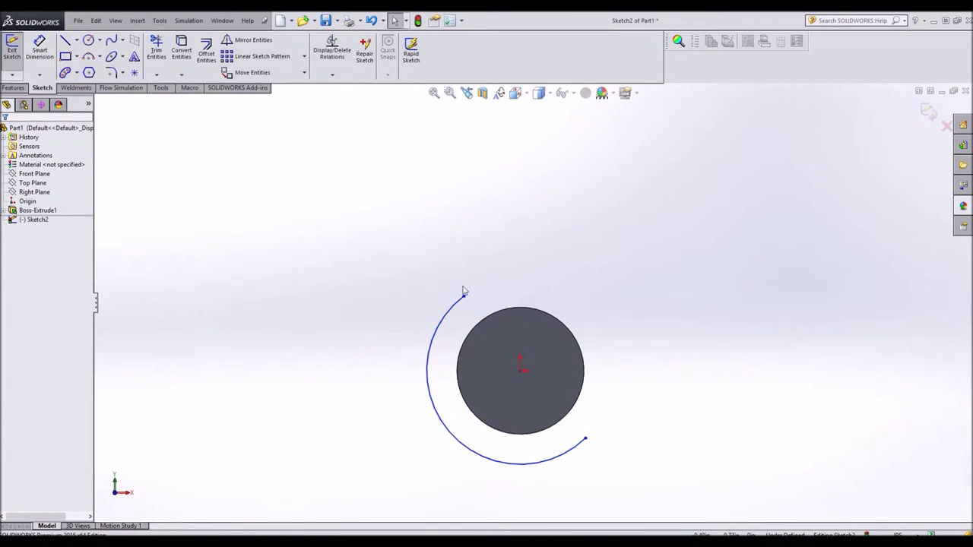
pyautogui.moveTo(465, 302)
pyautogui.mouseDown()
pyautogui.moveTo(563, 292)
pyautogui.moveTo(330, 299)
pyautogui.moveTo(546, 292)
pyautogui.moveTo(445, 295)
pyautogui.moveTo(465, 312)
pyautogui.moveTo(489, 310)
pyautogui.moveTo(470, 301)
pyautogui.mouseUp()
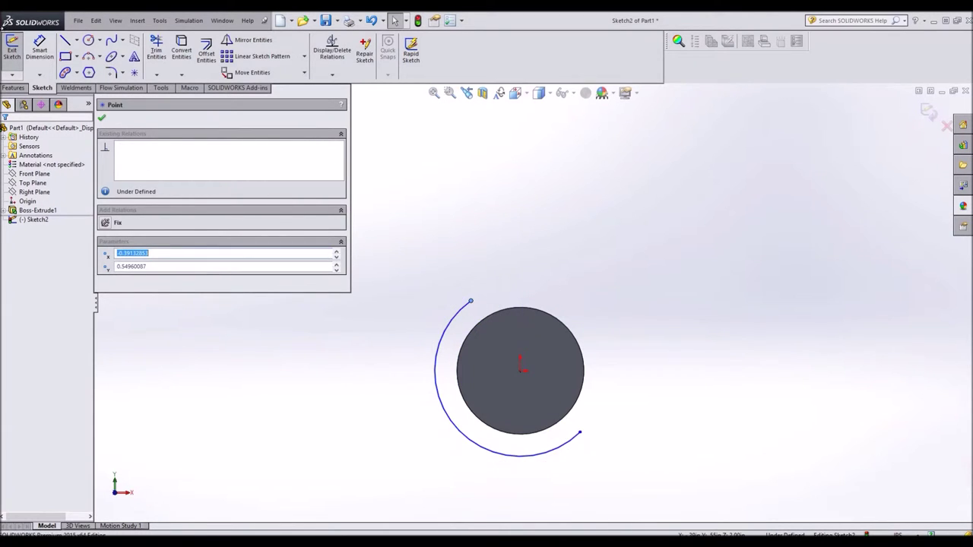
# Step: Dimension the arc's radius as 0.75 in
pyautogui.click(34, 48)
pyautogui.click(439, 384)
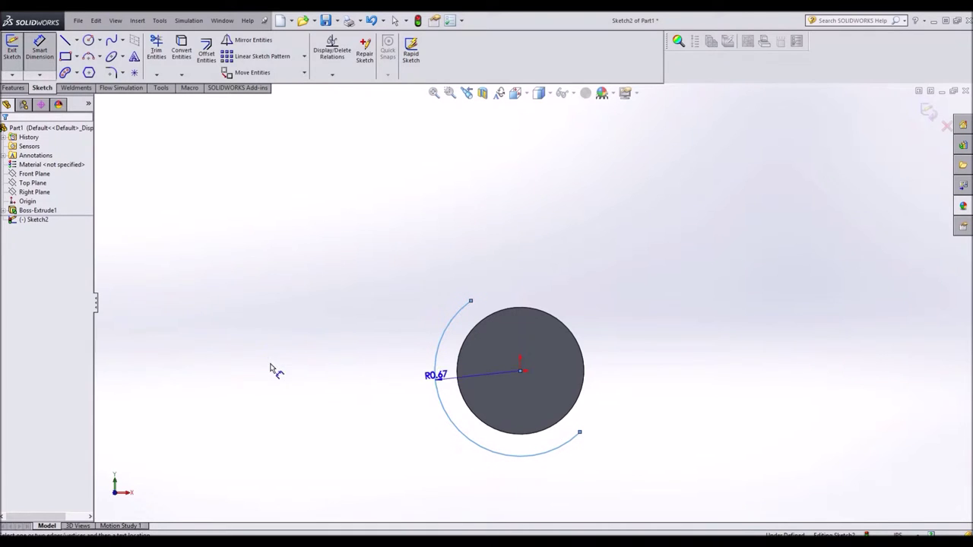
pyautogui.click(362, 409)
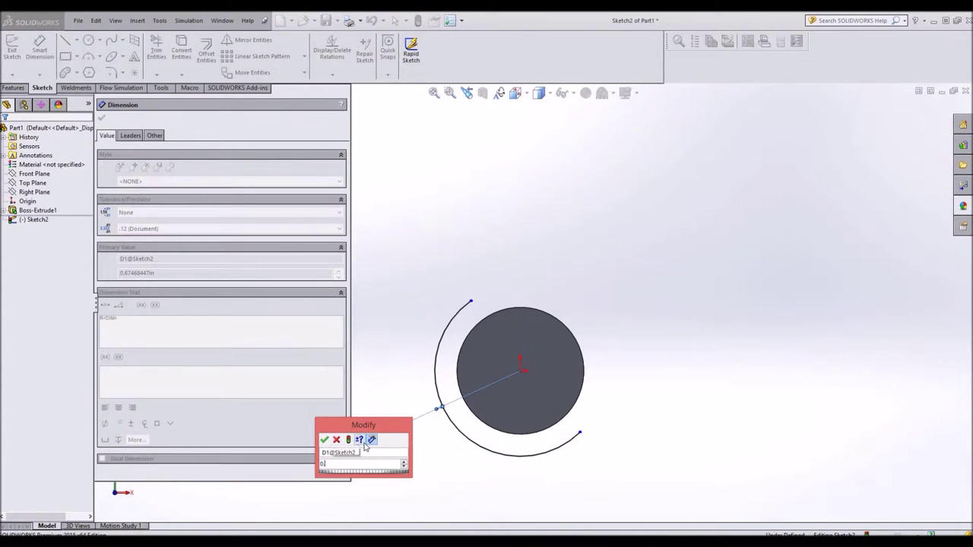
pyautogui.press('Return')
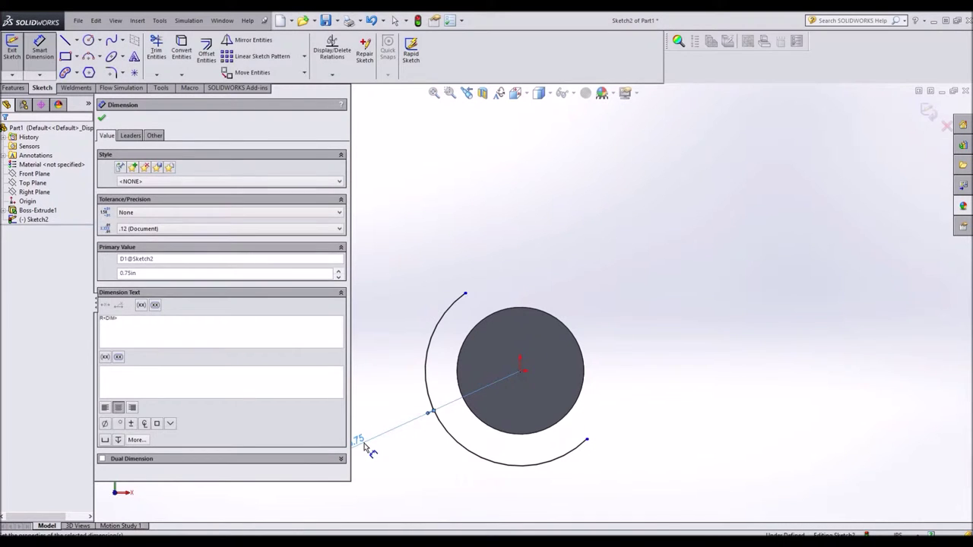
pyautogui.click(388, 446)
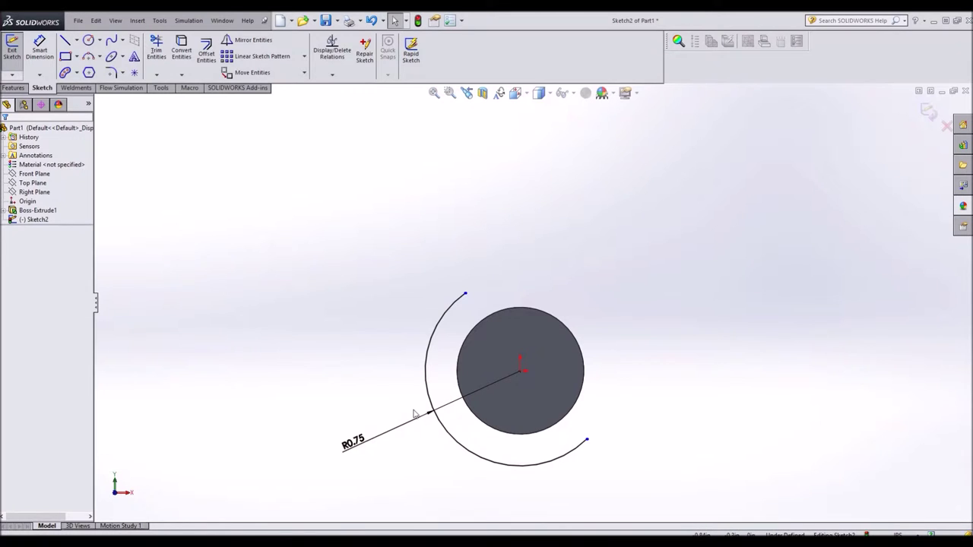
# Step: Sketch a line about 0.94 in long up and right from the arc's upper end and another line upward from its lower end
pyautogui.click(65, 40)
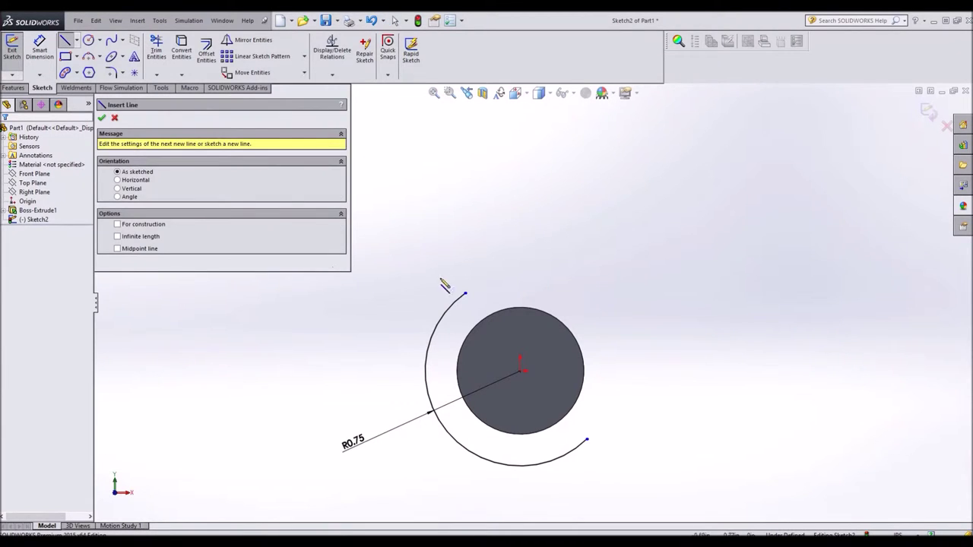
pyautogui.click(465, 293)
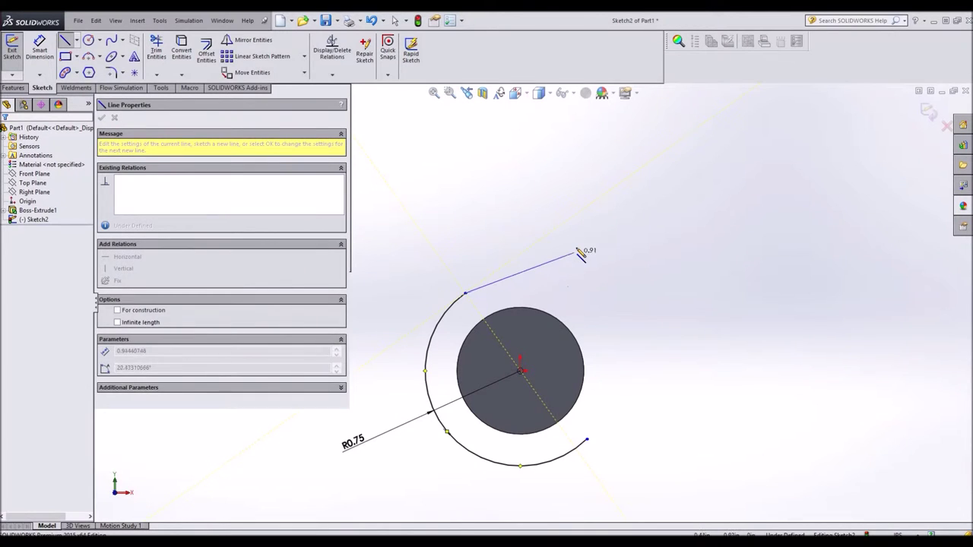
pyautogui.click(575, 247)
pyautogui.click(588, 440)
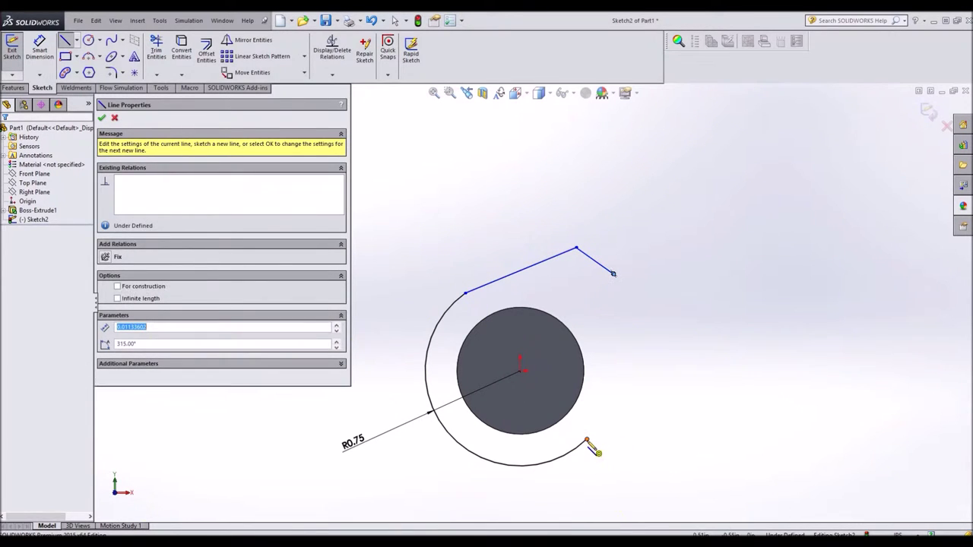
pyautogui.click(618, 330)
pyautogui.press('Escape')
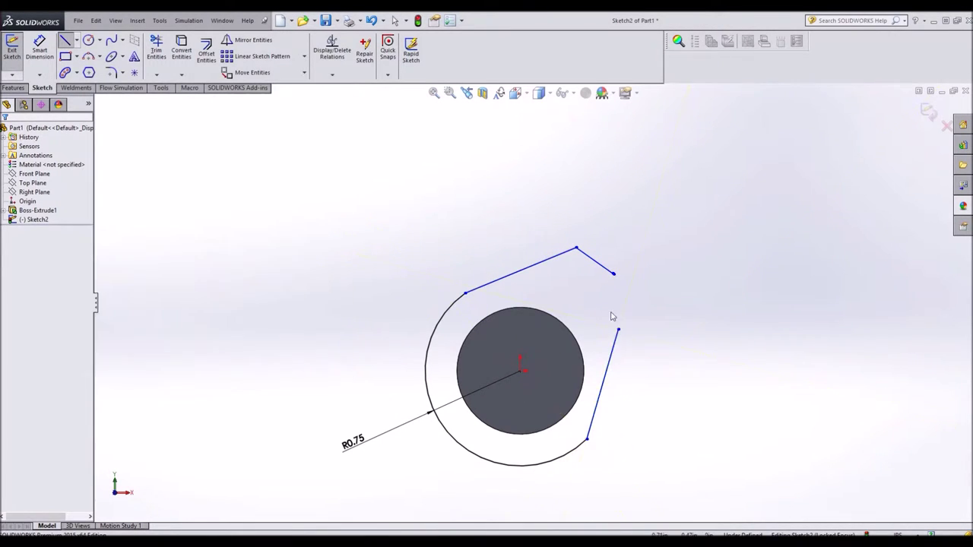
# Step: Delete the stray short line segments between the free ends of the two long lines
pyautogui.doubleClick(610, 275)
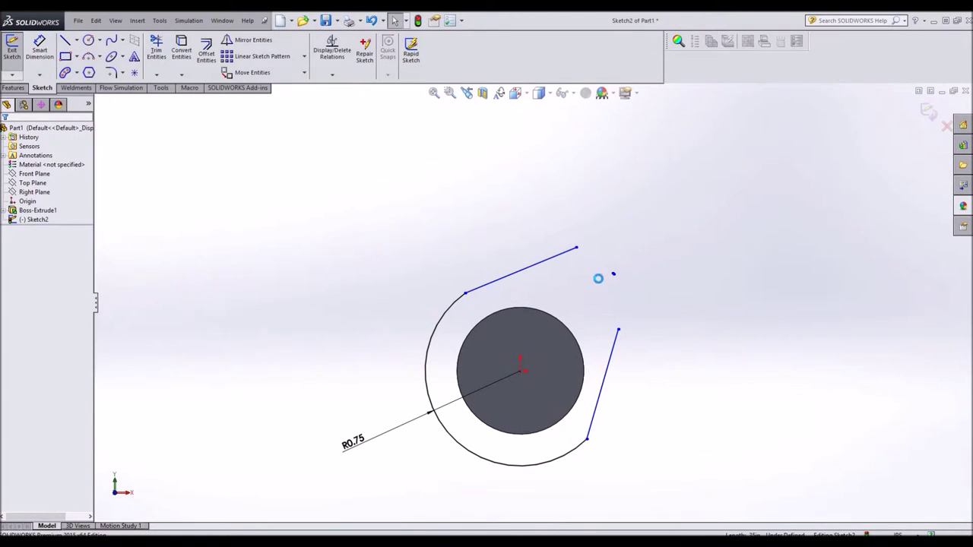
pyautogui.scroll(-3, 616, 273)
pyautogui.scroll(4, 514, 393)
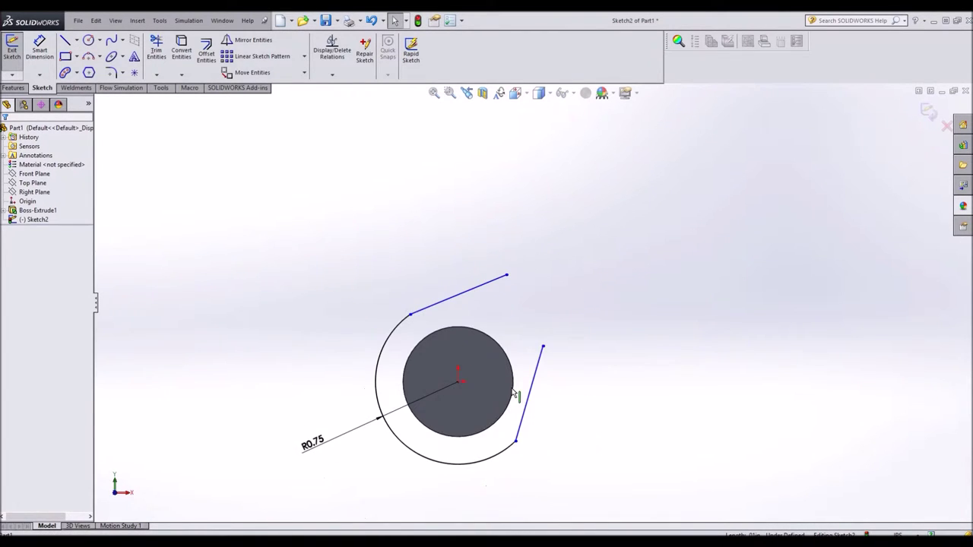
# Step: Join the free ends of the two lines with a 90° three-point arc of about 0.51 in radius
pyautogui.scroll(-4, 521, 304)
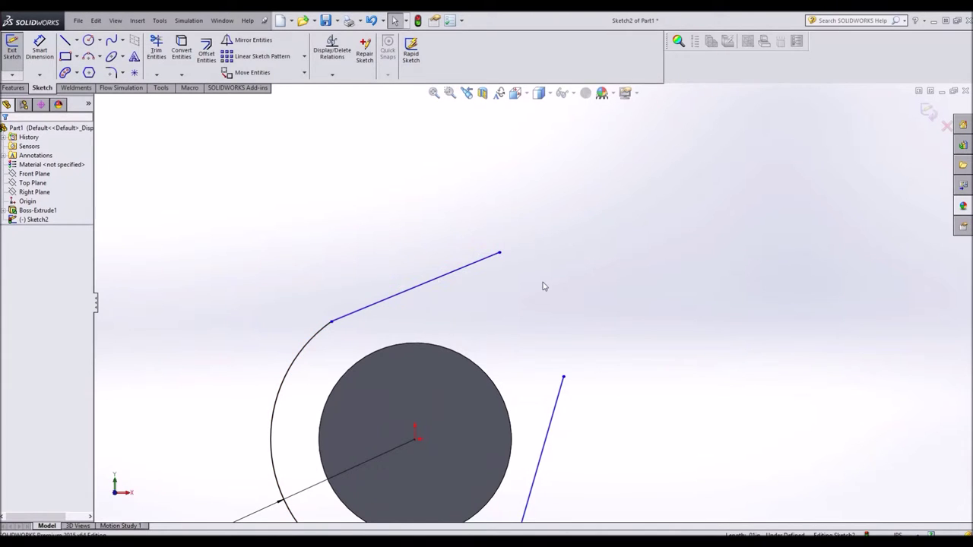
pyautogui.click(89, 56)
pyautogui.click(502, 254)
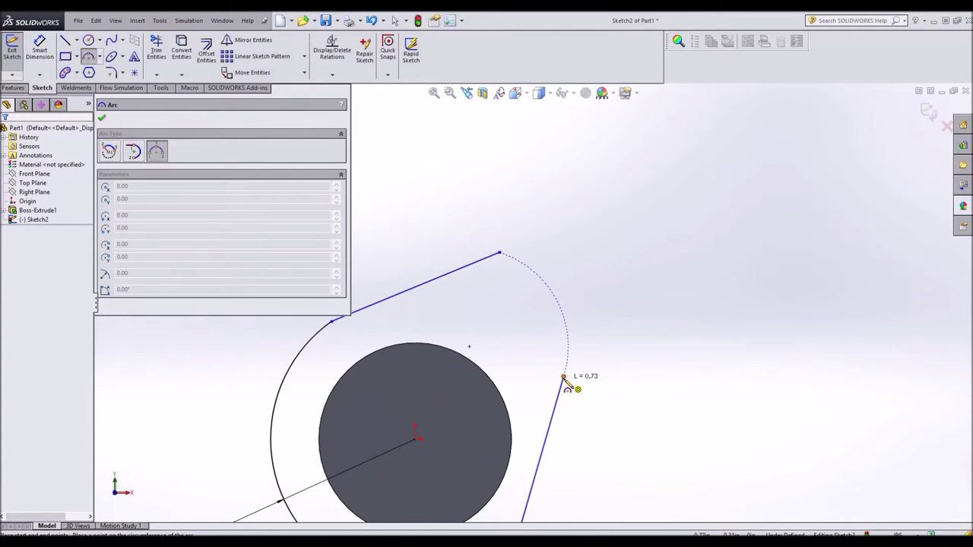
pyautogui.click(563, 376)
pyautogui.click(566, 318)
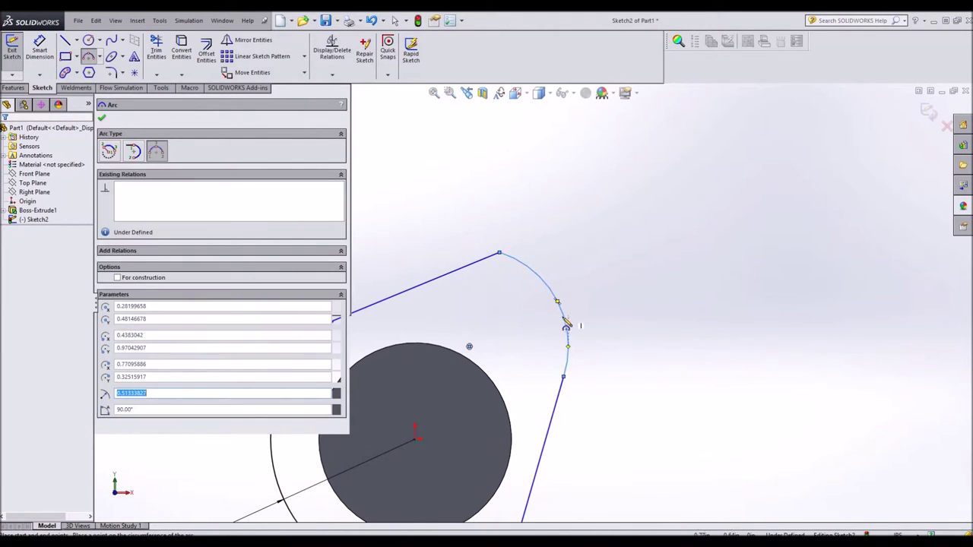
pyautogui.press('Escape')
# Step: Make the nose arc tangent to the steep line on the profile's right side
pyautogui.keyDown('ctrl'); pyautogui.click(560, 389); pyautogui.keyUp('ctrl')
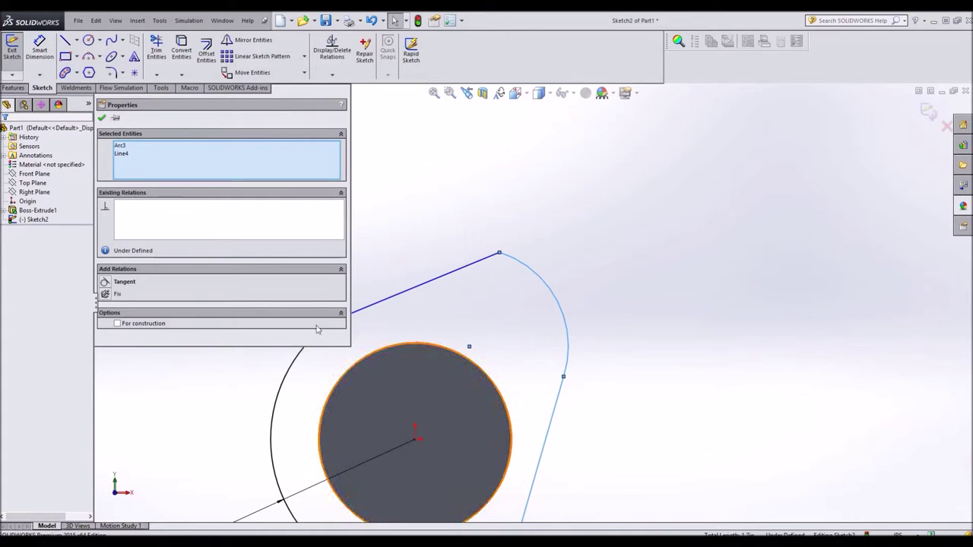
pyautogui.click(107, 284)
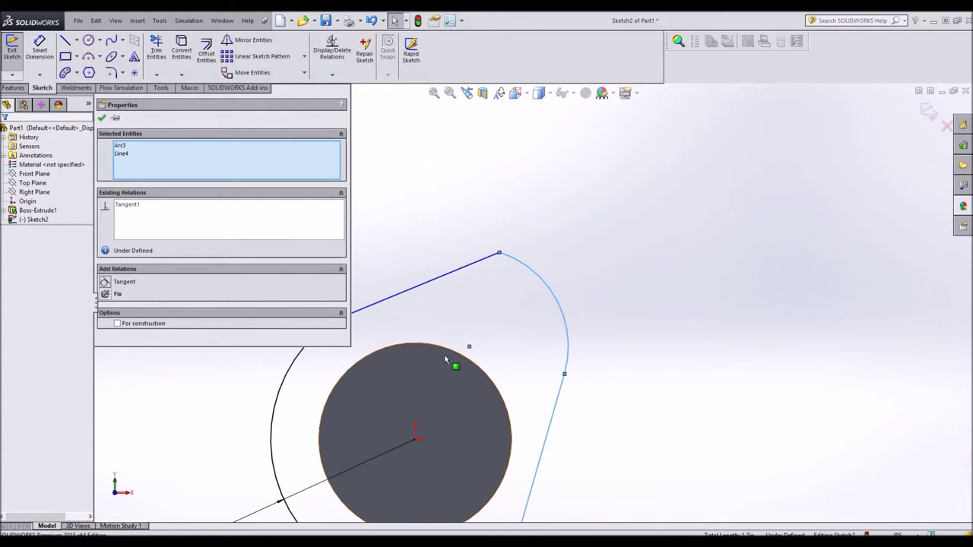
pyautogui.click(486, 309)
# Step: Shift the nose arc's upper end down and left, and make the arc tangent to the profile's upper sloping line
pyautogui.moveTo(499, 257); pyautogui.dragTo(456, 279)
pyautogui.click(445, 282)
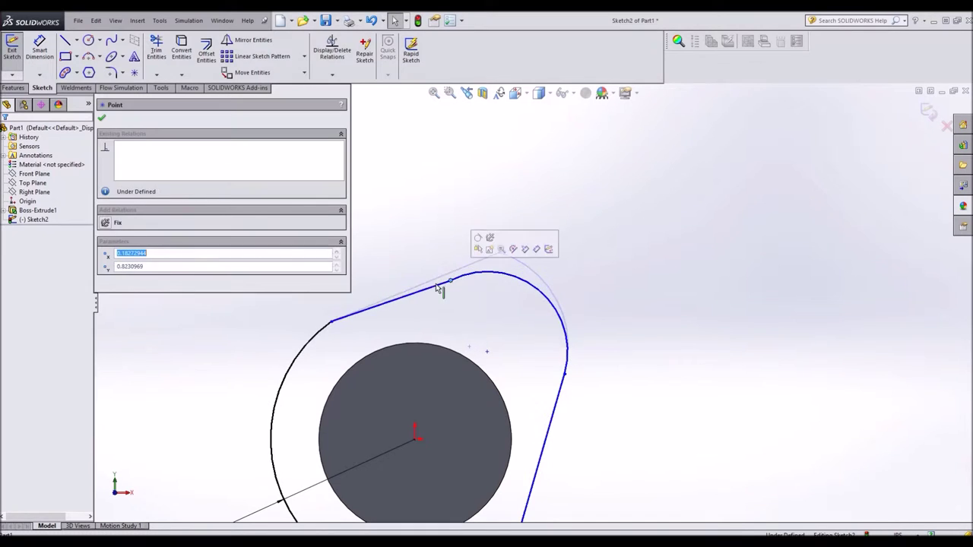
pyautogui.keyDown('ctrl'); pyautogui.click(459, 279); pyautogui.keyUp('ctrl')
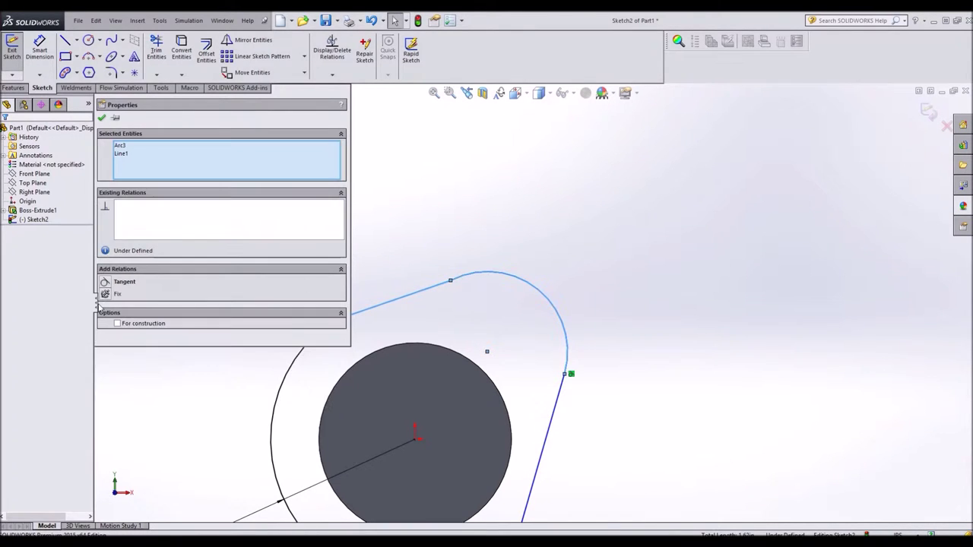
pyautogui.click(105, 282)
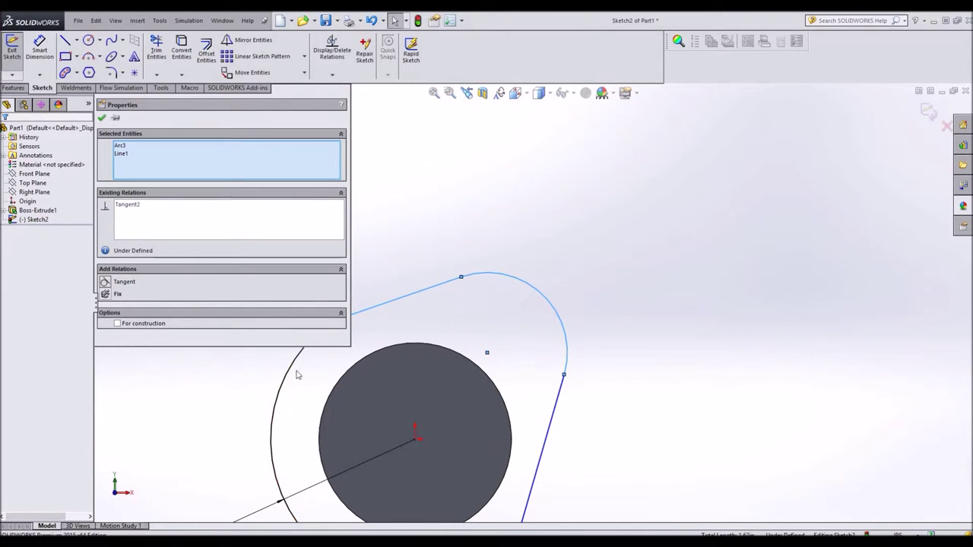
pyautogui.click(223, 381)
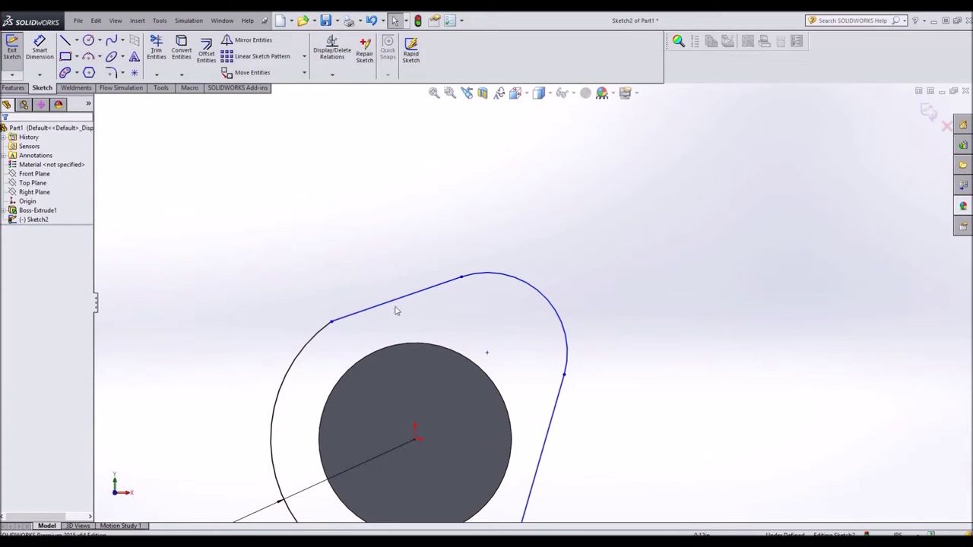
# Step: Make the upper sloping line tangent to the large base arc around the shaft
pyautogui.click(360, 320)
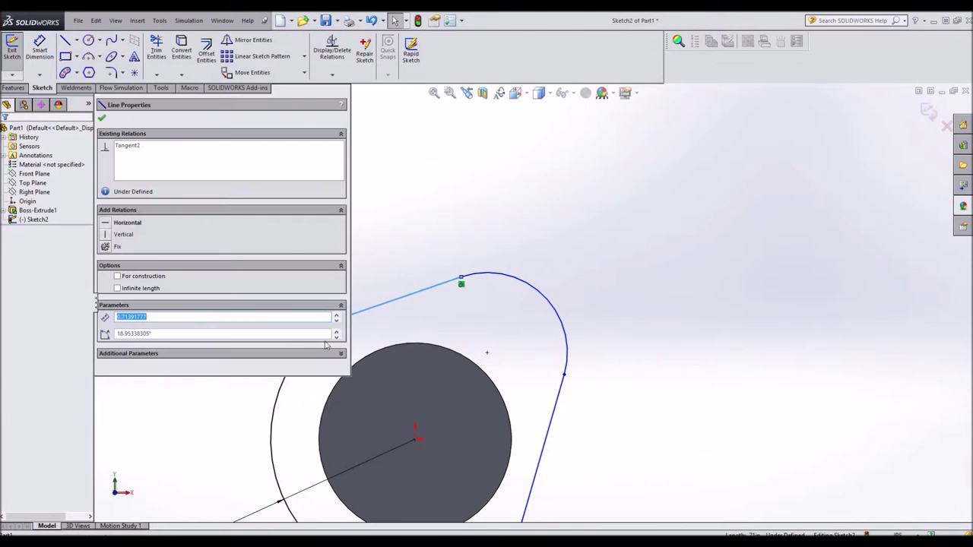
pyautogui.click(340, 339)
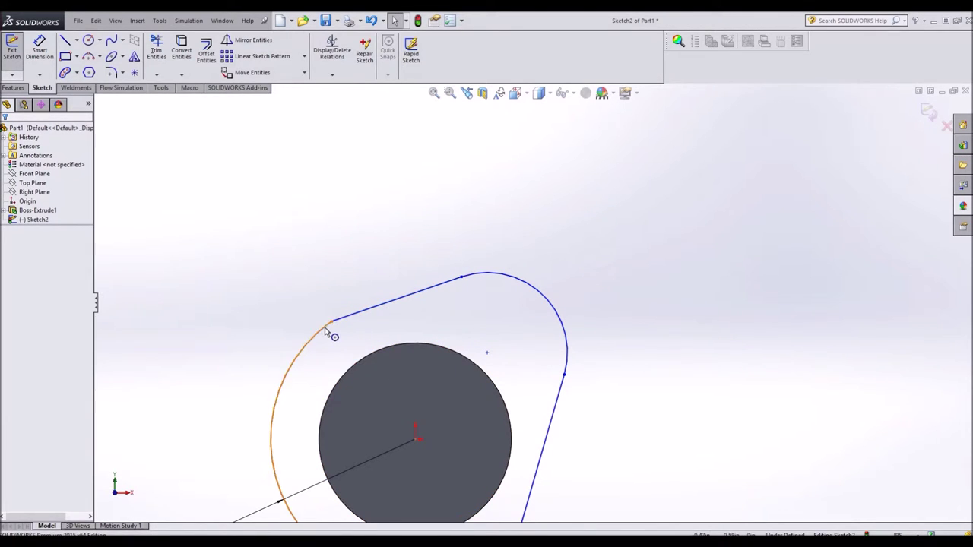
pyautogui.click(328, 335)
pyautogui.keyDown('ctrl'); pyautogui.click(364, 309); pyautogui.keyUp('ctrl')
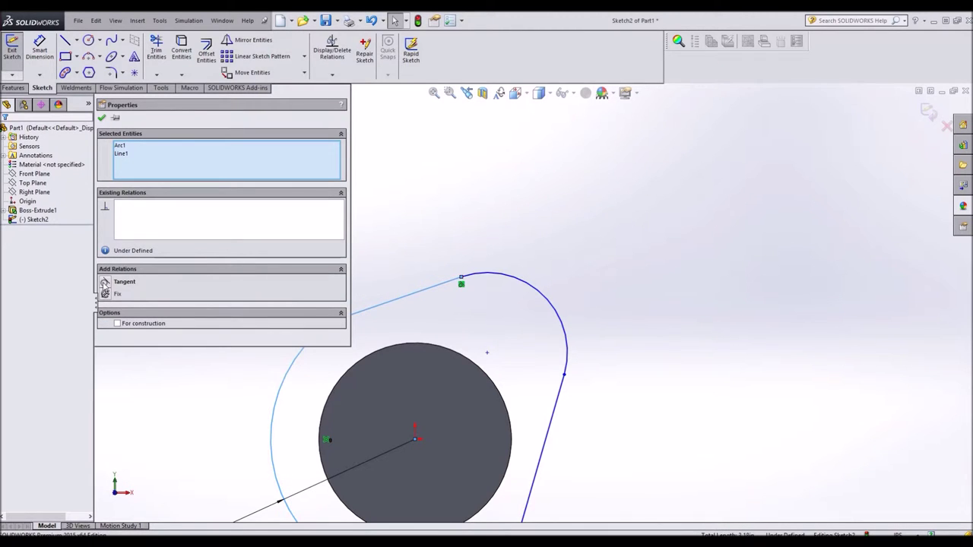
pyautogui.click(105, 283)
# Step: Make the steep line on the profile's right side tangent to the large base arc
pyautogui.click(507, 453)
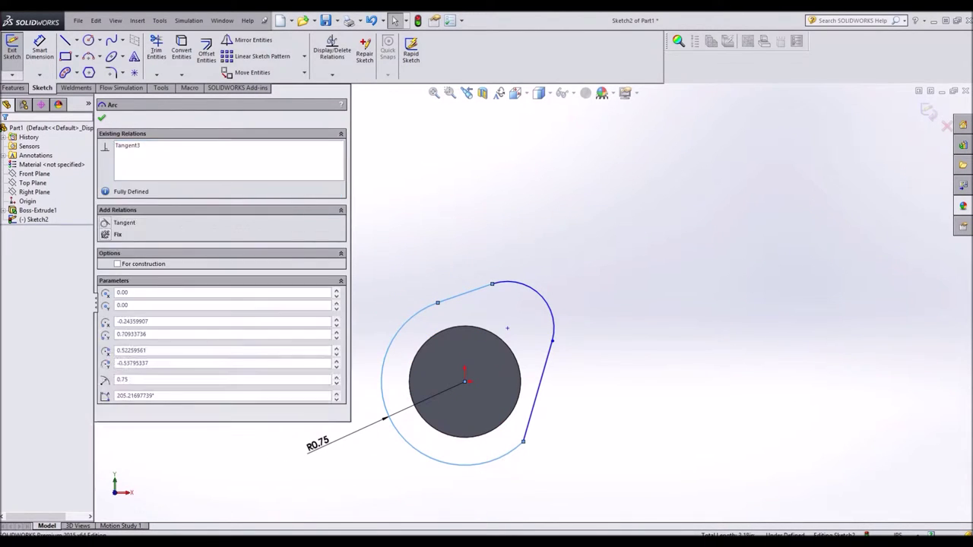
pyautogui.click(541, 436)
pyautogui.click(535, 426)
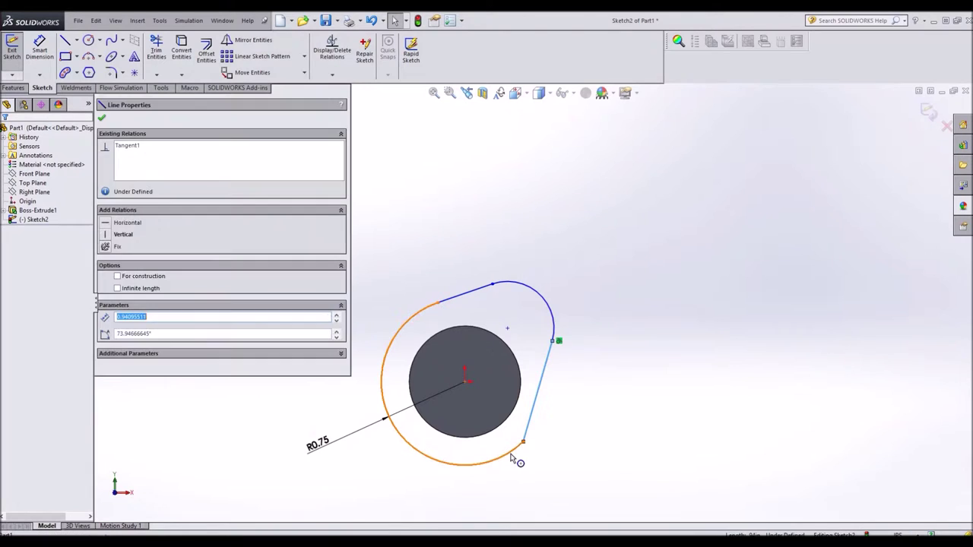
pyautogui.keyDown('ctrl'); pyautogui.click(511, 456); pyautogui.keyUp('ctrl')
pyautogui.click(105, 284)
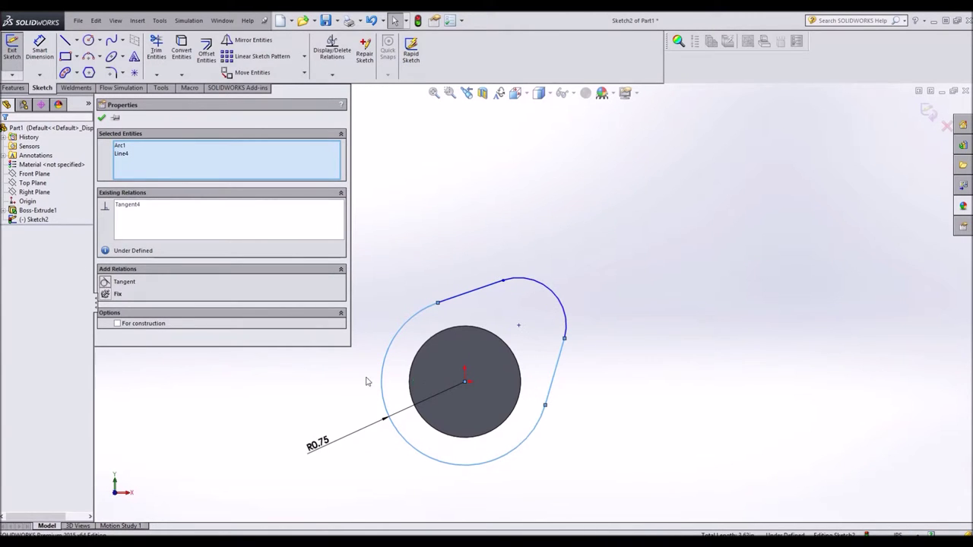
pyautogui.click(101, 120)
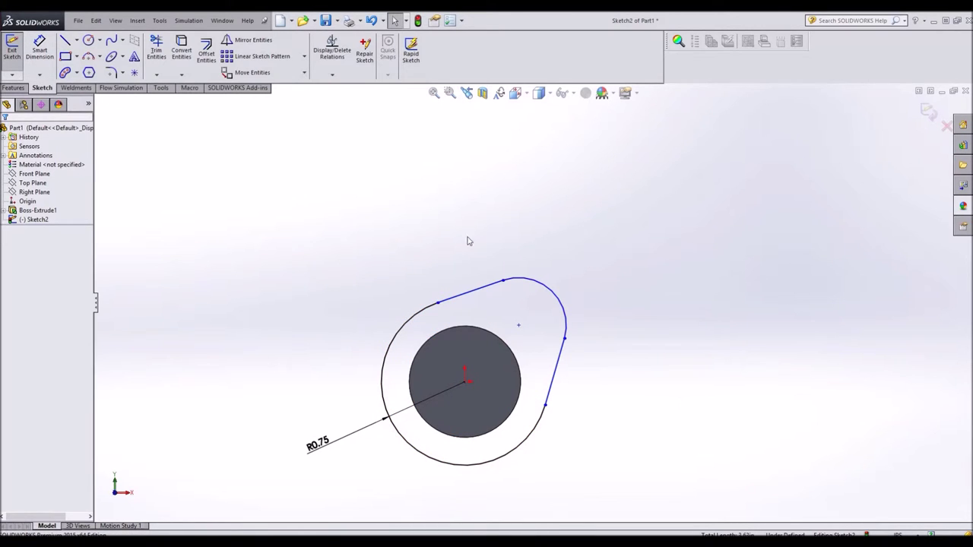
# Step: Draw two connected centerlines from the base arc's upper end to the origin and on to its lower end
pyautogui.click(76, 39)
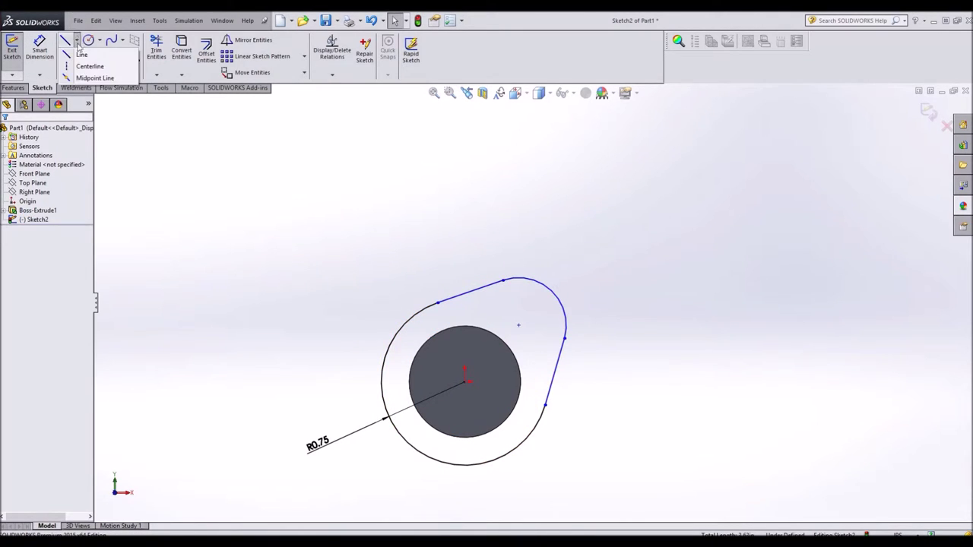
pyautogui.click(83, 66)
pyautogui.click(438, 303)
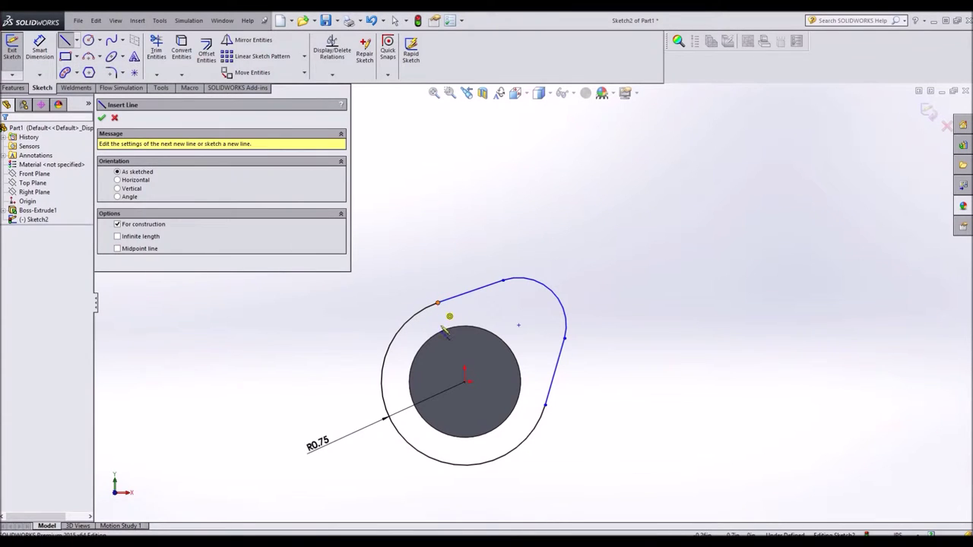
pyautogui.click(464, 381)
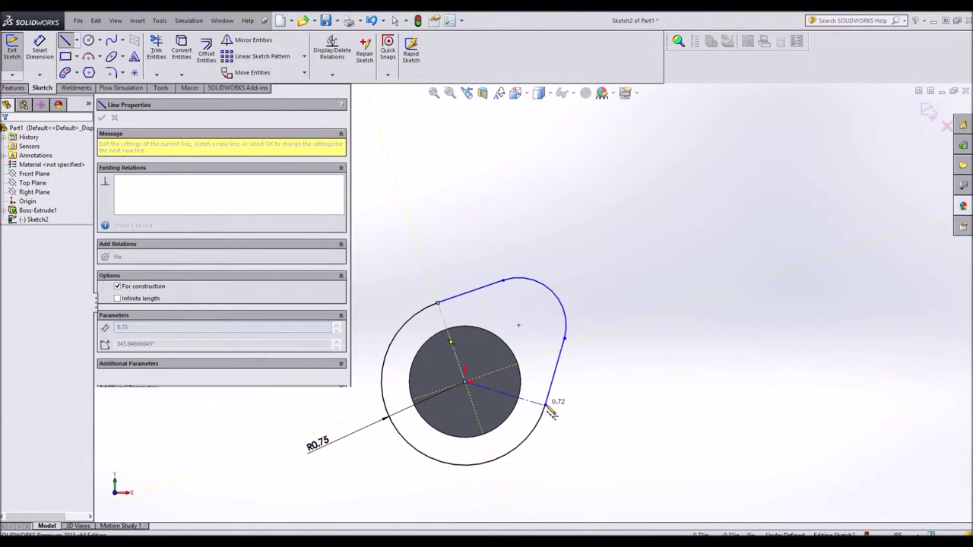
pyautogui.click(538, 403)
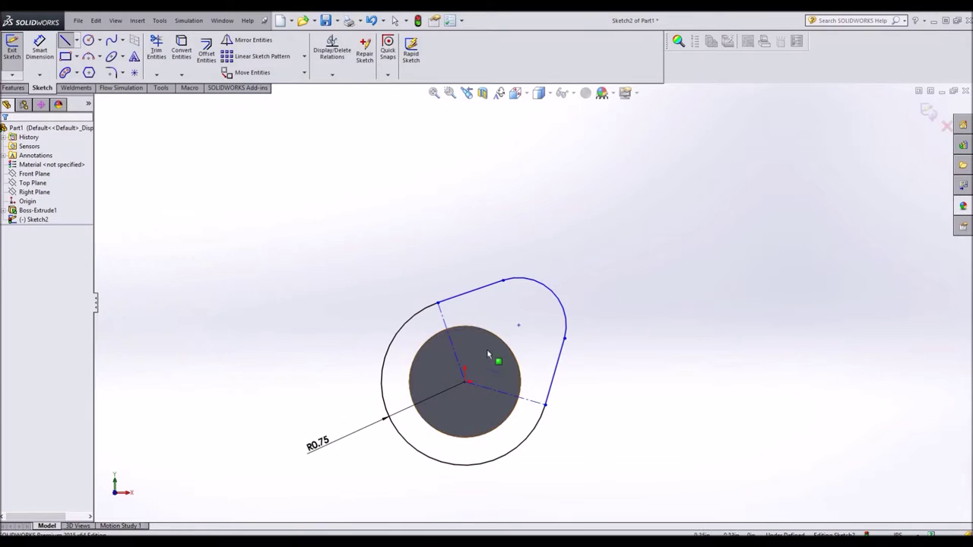
pyautogui.press('Escape')
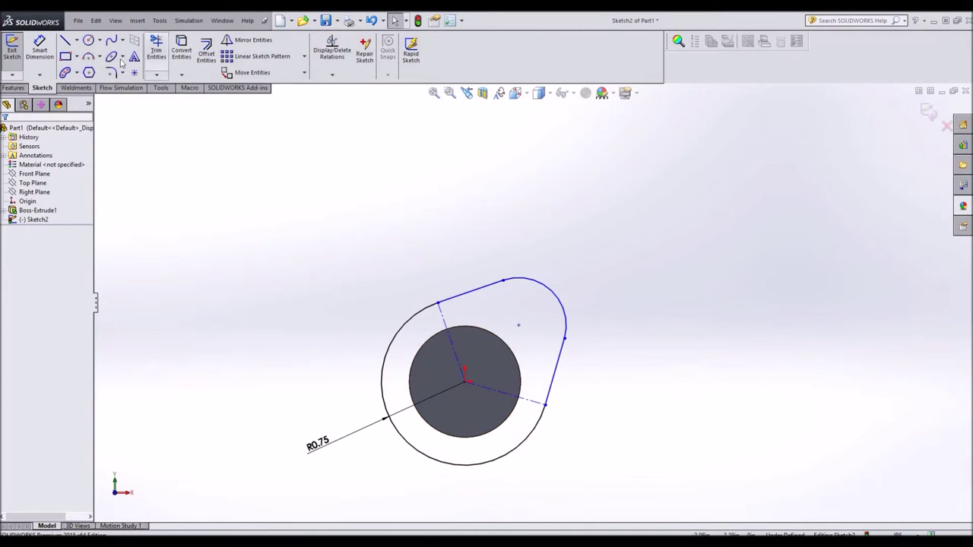
# Step: Dimension the angle between the two centerlines across the lobe as 120°
pyautogui.click(40, 48)
pyautogui.click(451, 339)
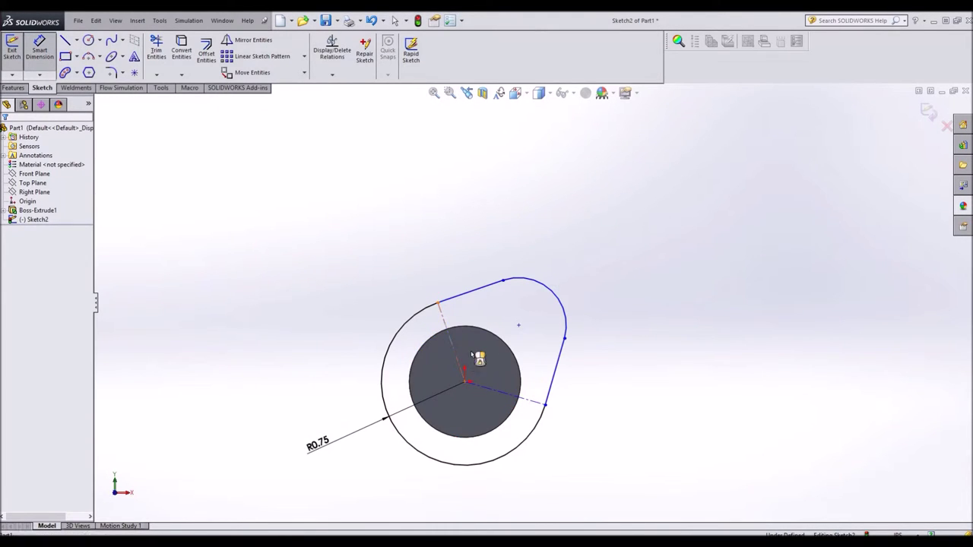
pyautogui.click(494, 390)
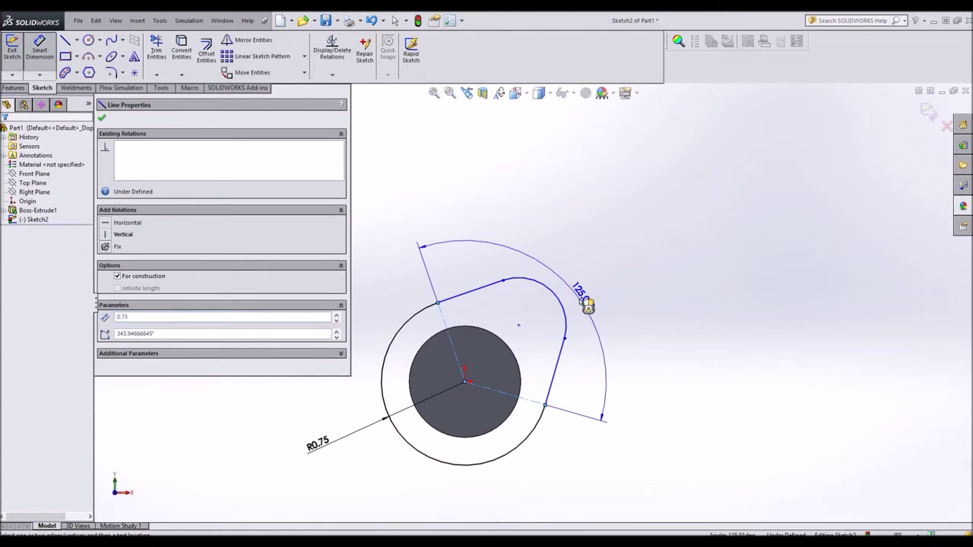
pyautogui.click(580, 302)
pyautogui.press('Return')
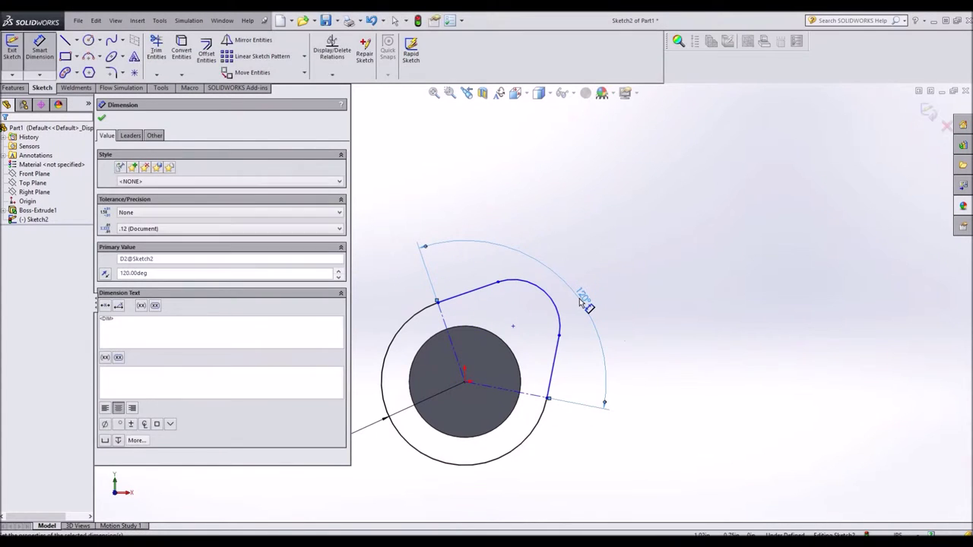
pyautogui.press('Escape')
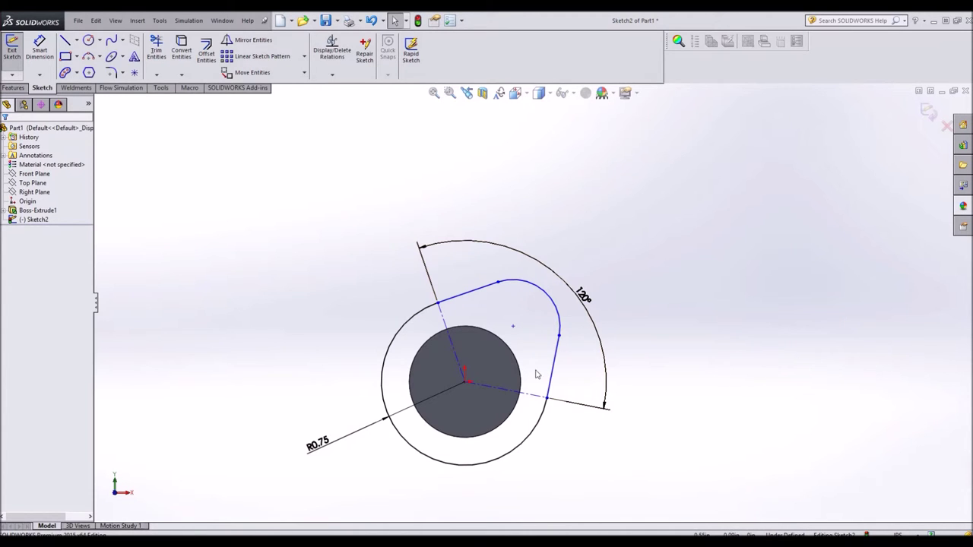
# Step: Draw a centerline from the midpoint of the nose arc to the origin
pyautogui.click(77, 40)
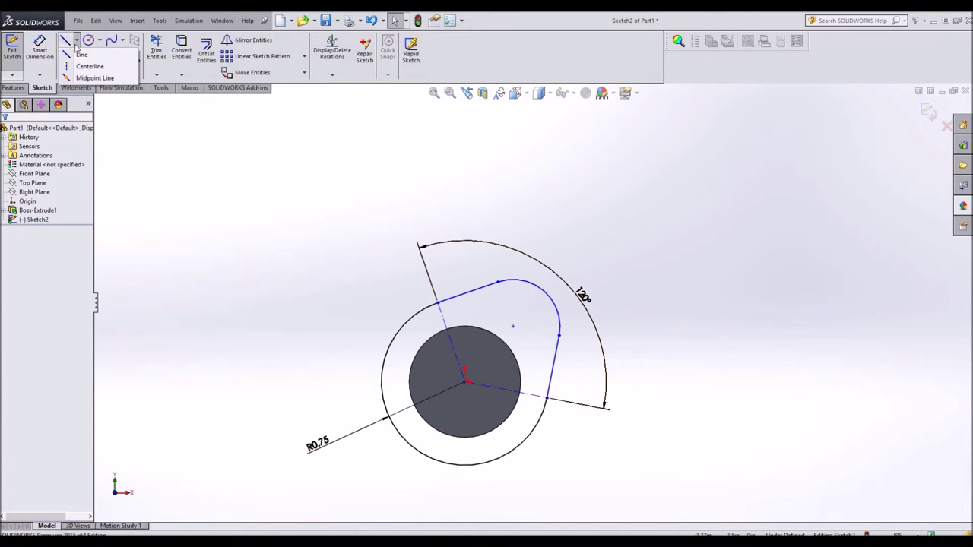
pyautogui.click(90, 64)
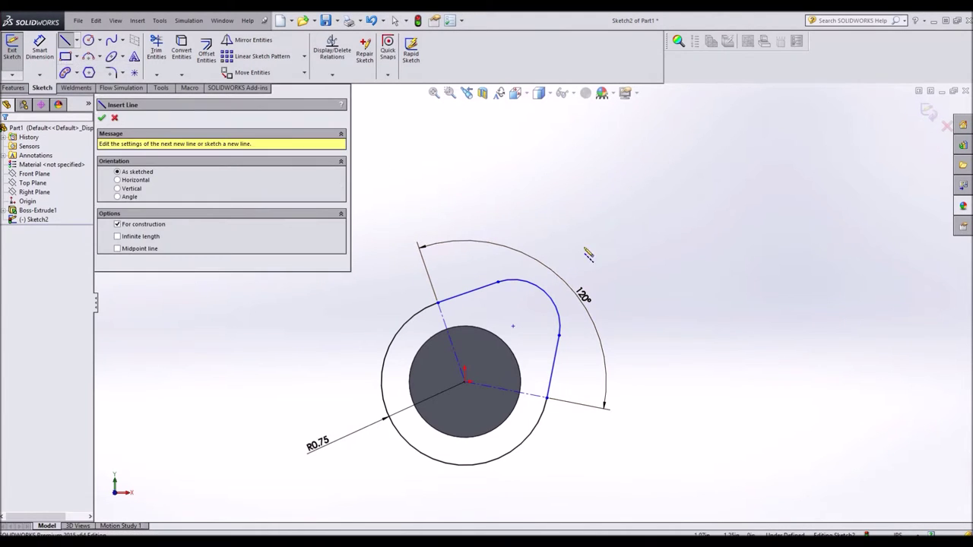
pyautogui.click(544, 291)
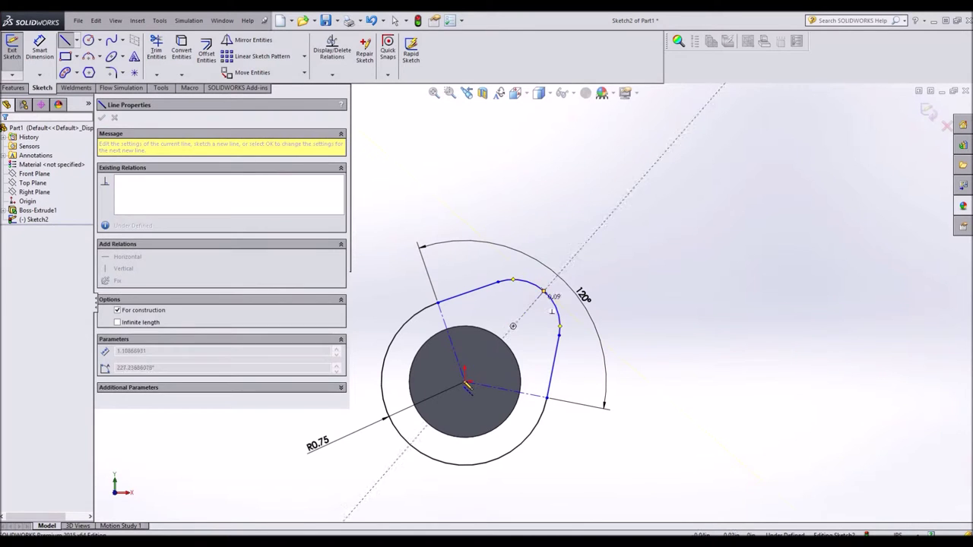
pyautogui.click(465, 380)
pyautogui.press('Escape')
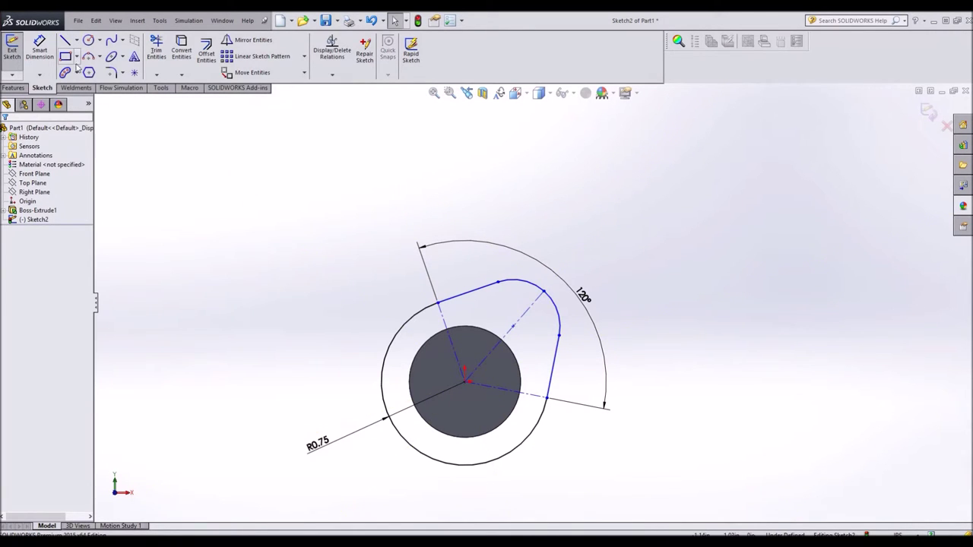
# Step: Dimension the centerline between the origin and the nose arc's midpoint as 1.25 in
pyautogui.click(40, 47)
pyautogui.click(530, 323)
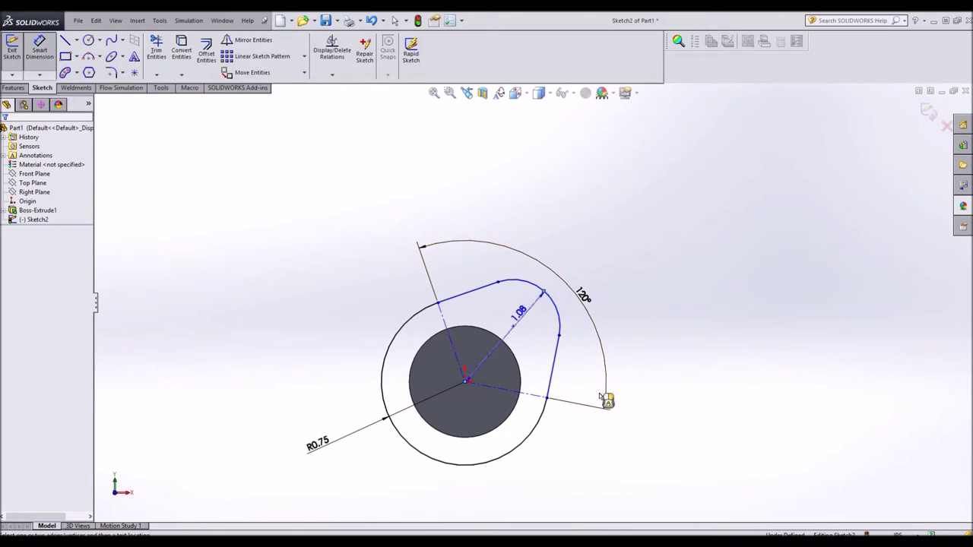
pyautogui.click(646, 420)
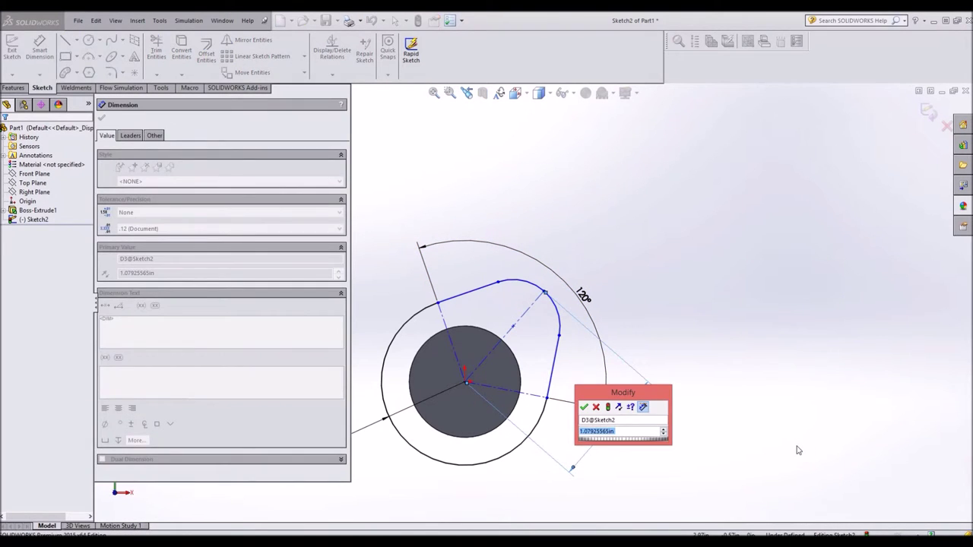
pyautogui.write('1.25')
pyautogui.press('Return')
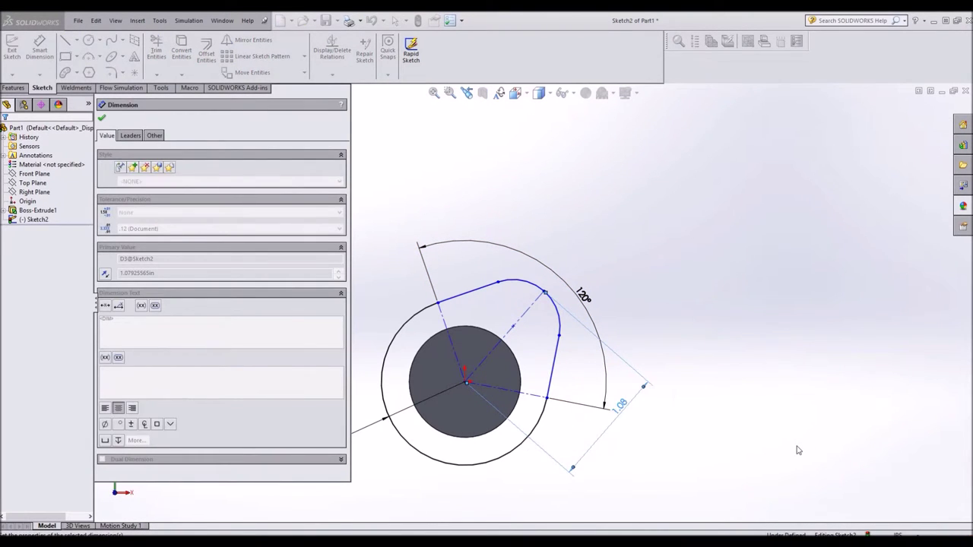
pyautogui.press('Escape')
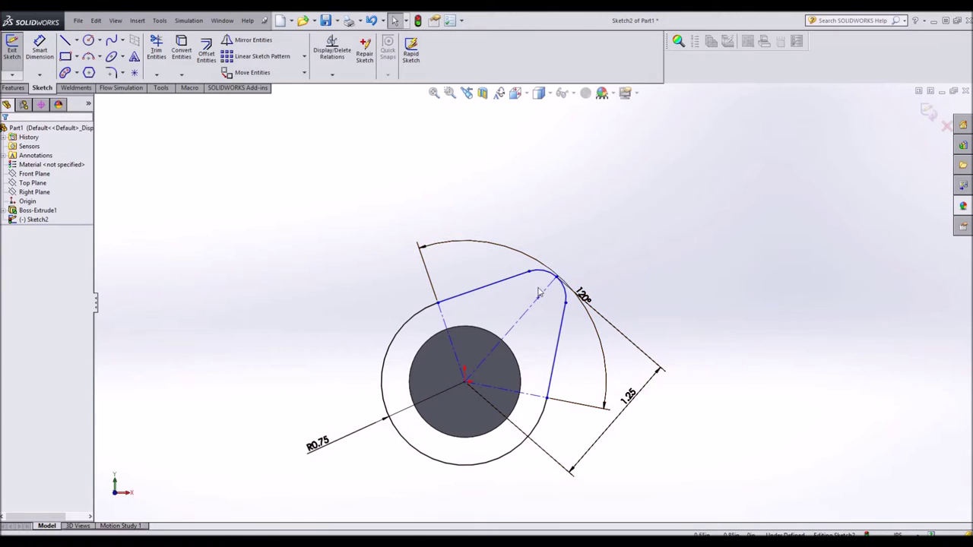
# Step: Try a radius of 1 in for the base arc
pyautogui.doubleClick(318, 442)
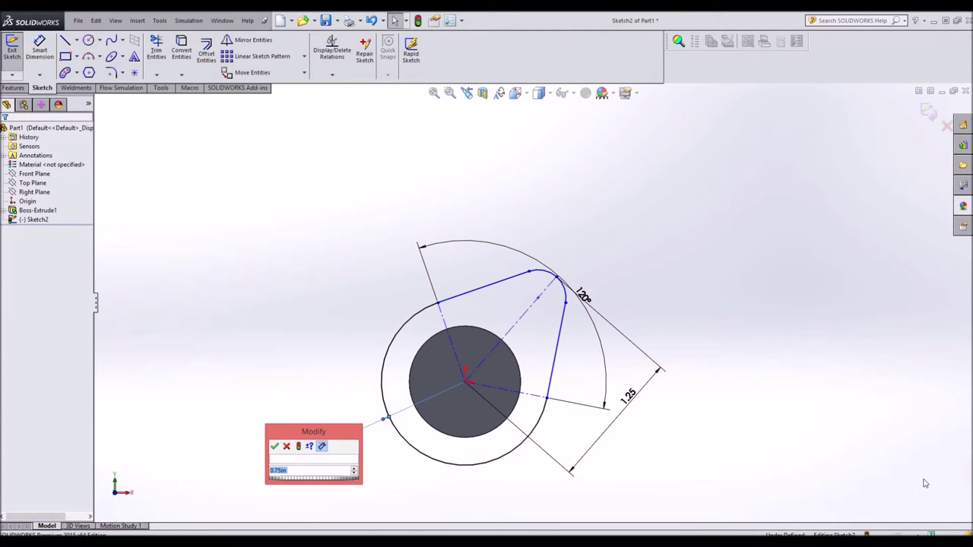
pyautogui.write('1')
pyautogui.press('Return')
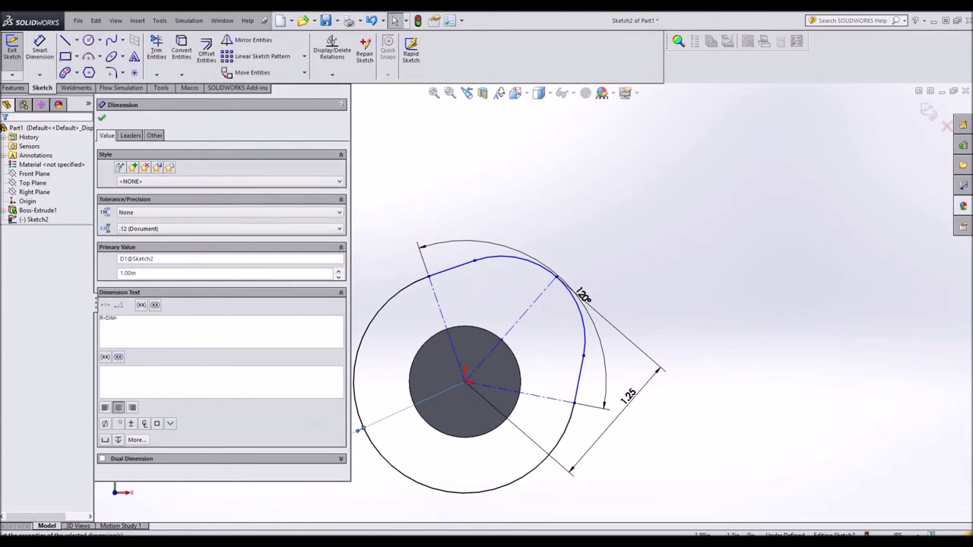
# Step: Set the base arc's radius to 0.8 in
pyautogui.press('f')
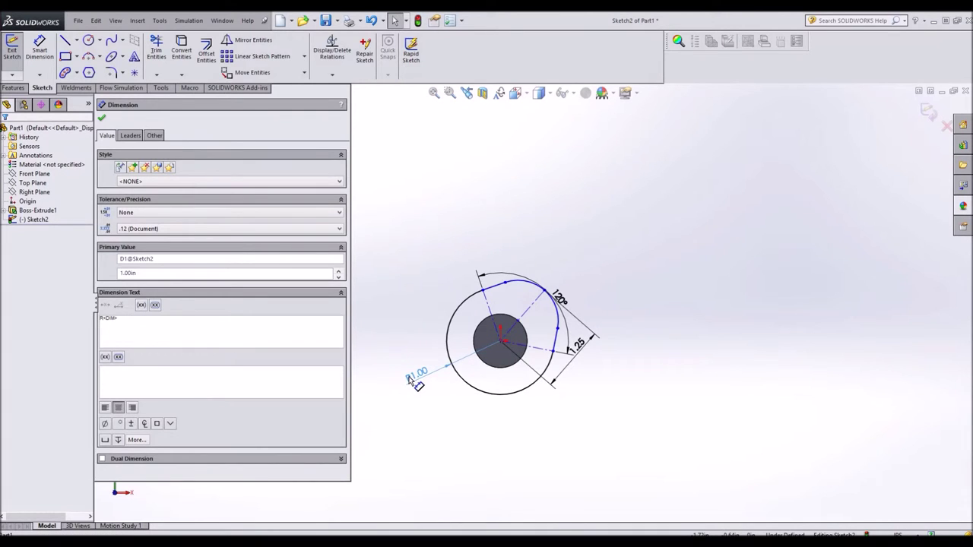
pyautogui.doubleClick(411, 375)
pyautogui.write('0.8')
pyautogui.press('Return')
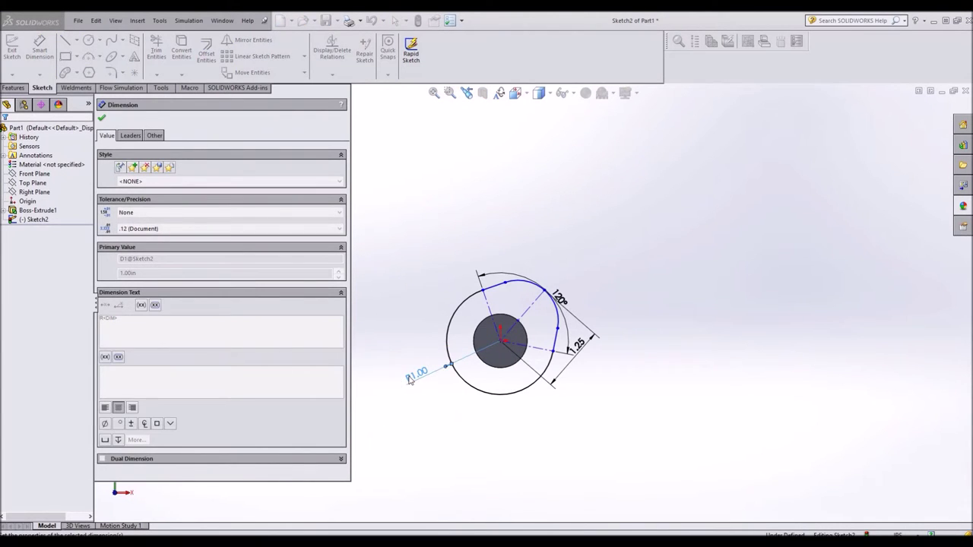
# Step: Rotate the lobe clockwise about the origin until its upper edge line is about horizontal
pyautogui.scroll(-3, 502, 335)
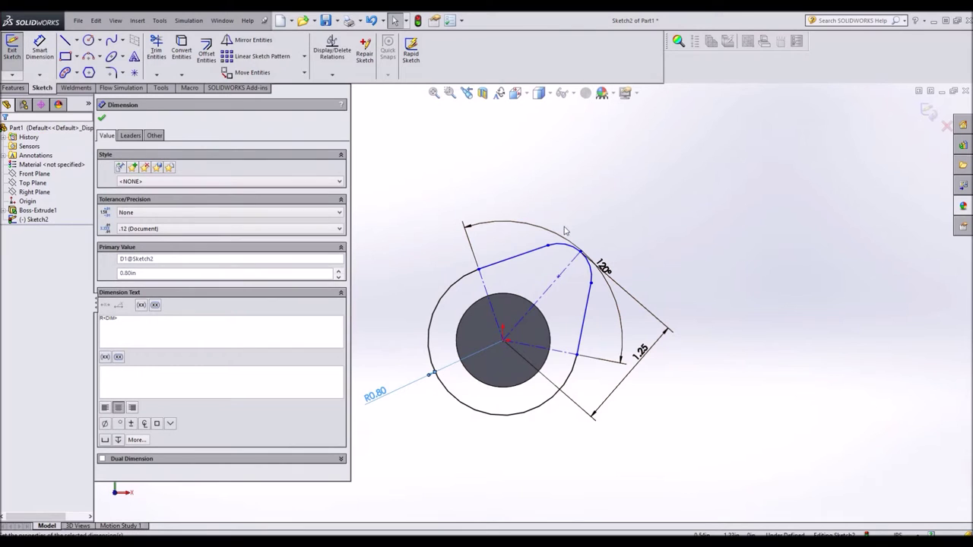
pyautogui.moveTo(559, 283)
pyautogui.mouseDown()
pyautogui.moveTo(586, 341)
pyautogui.moveTo(517, 258)
pyautogui.moveTo(405, 263)
pyautogui.moveTo(486, 228)
pyautogui.moveTo(608, 273)
pyautogui.moveTo(581, 326)
pyautogui.mouseUp()
pyautogui.press('Escape')
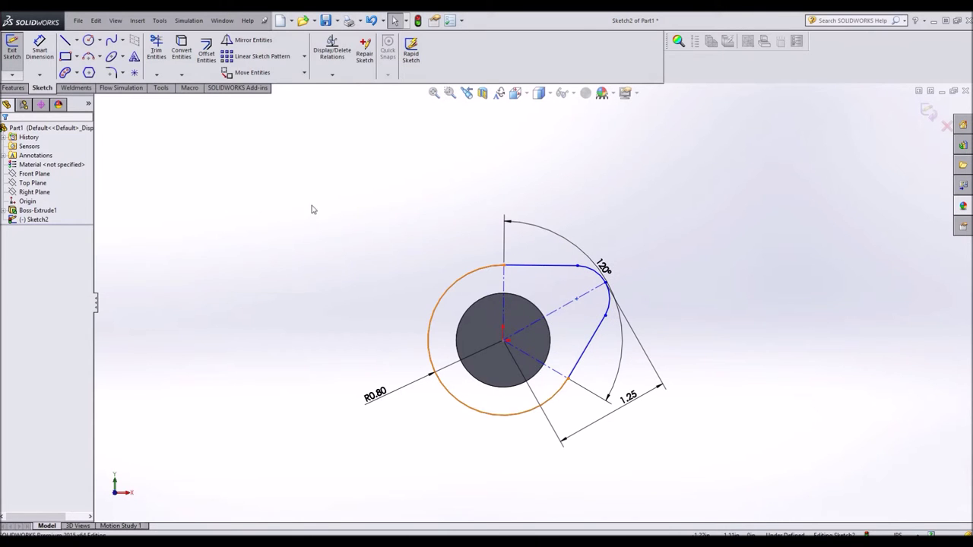
# Step: Draw a vertical construction centerline about 2.23 in long upward from the origin
pyautogui.click(76, 40)
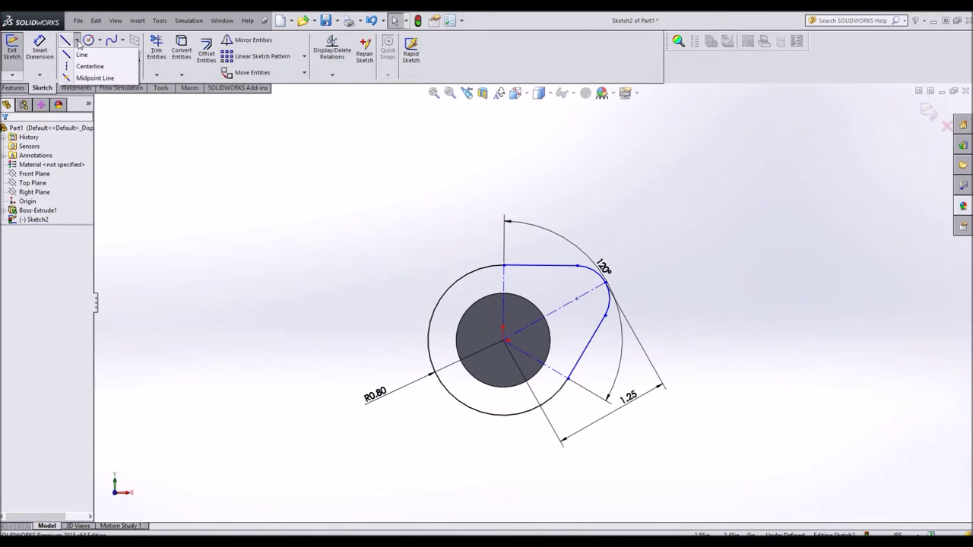
pyautogui.click(90, 63)
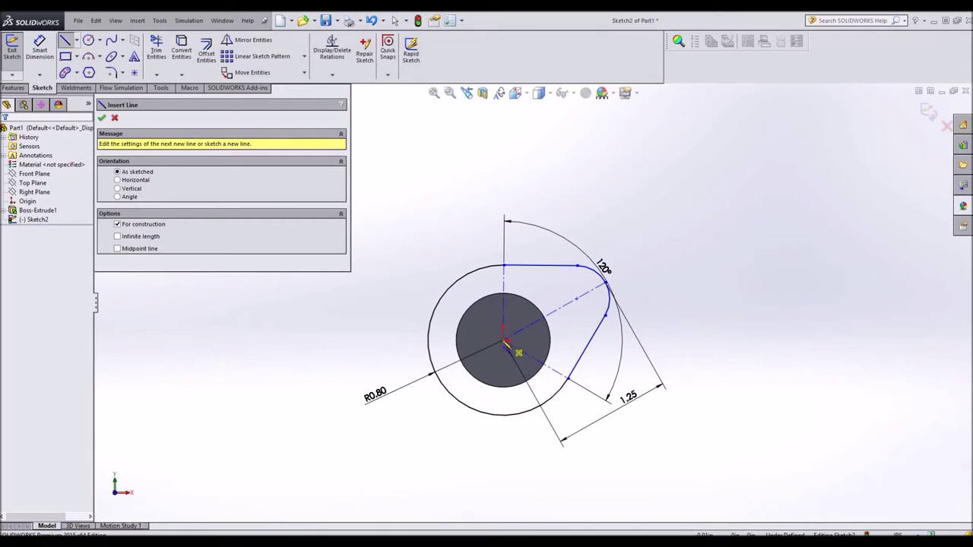
pyautogui.click(503, 341)
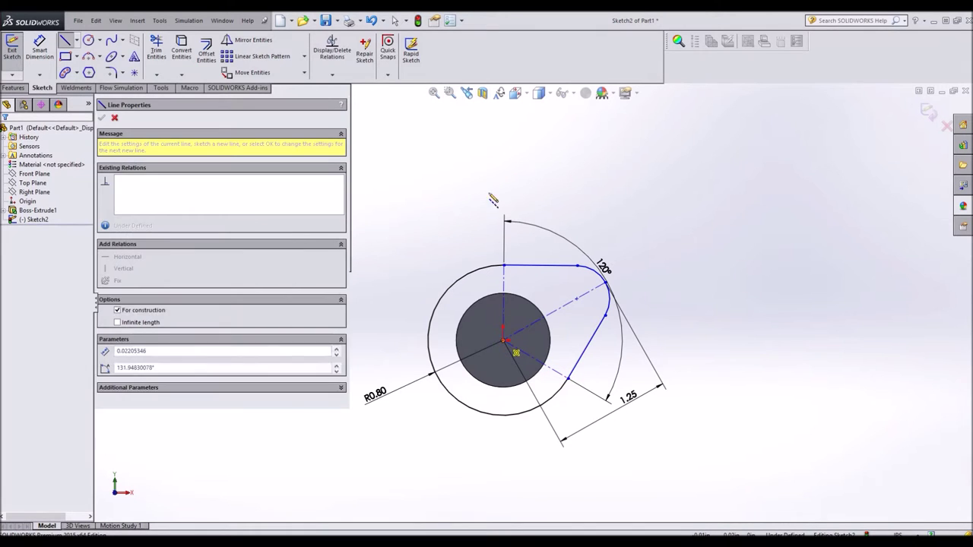
pyautogui.click(503, 136)
pyautogui.press('Escape')
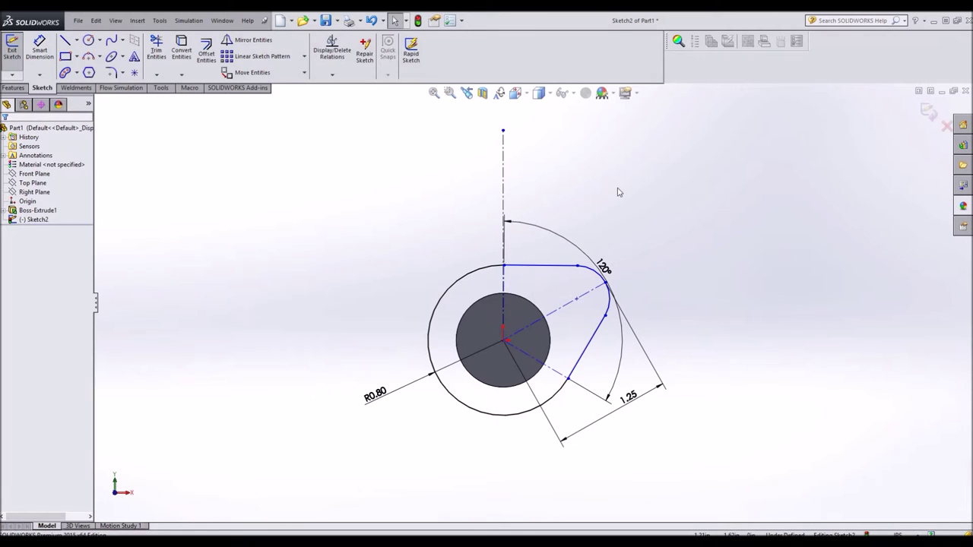
# Step: Dimension the angle between the vertical centerline and the lobe's nose centerline as 60°
pyautogui.click(40, 47)
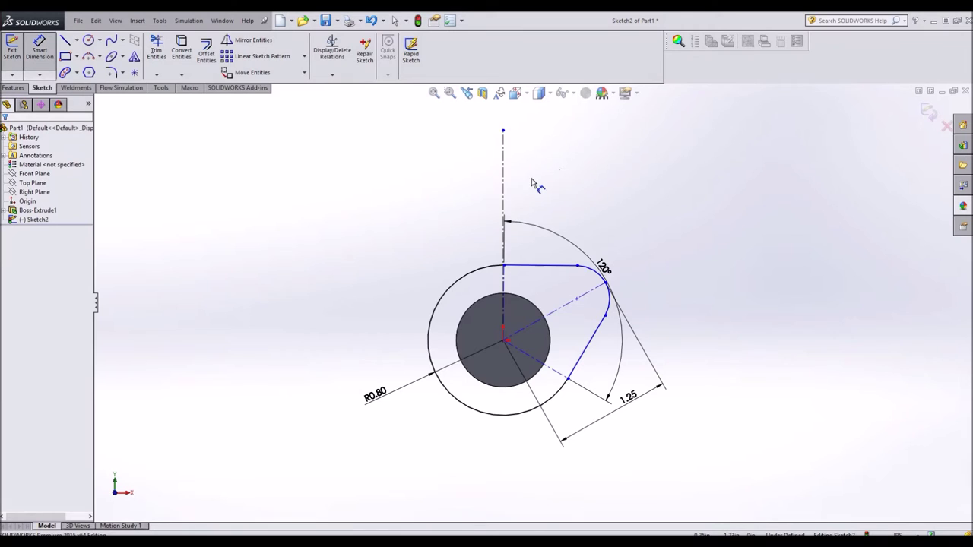
pyautogui.click(503, 174)
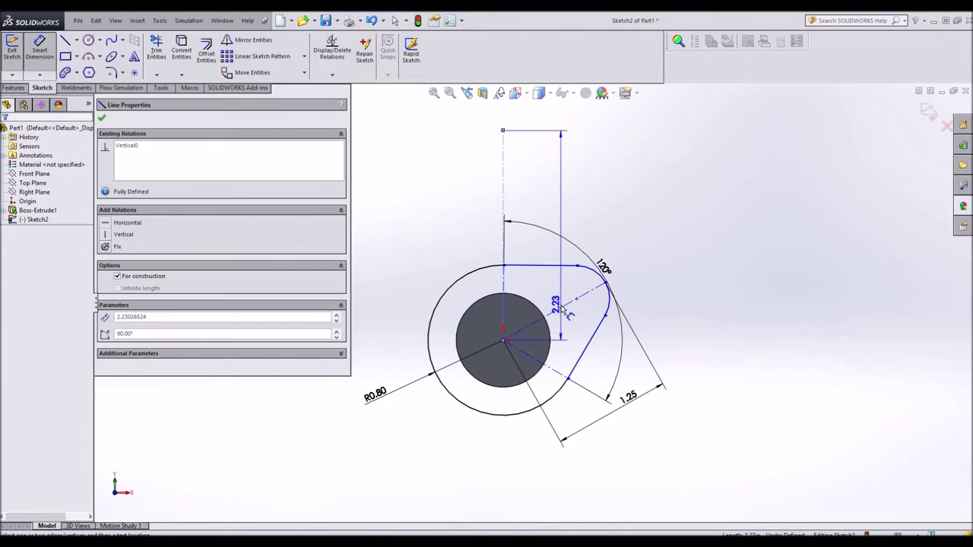
pyautogui.click(566, 310)
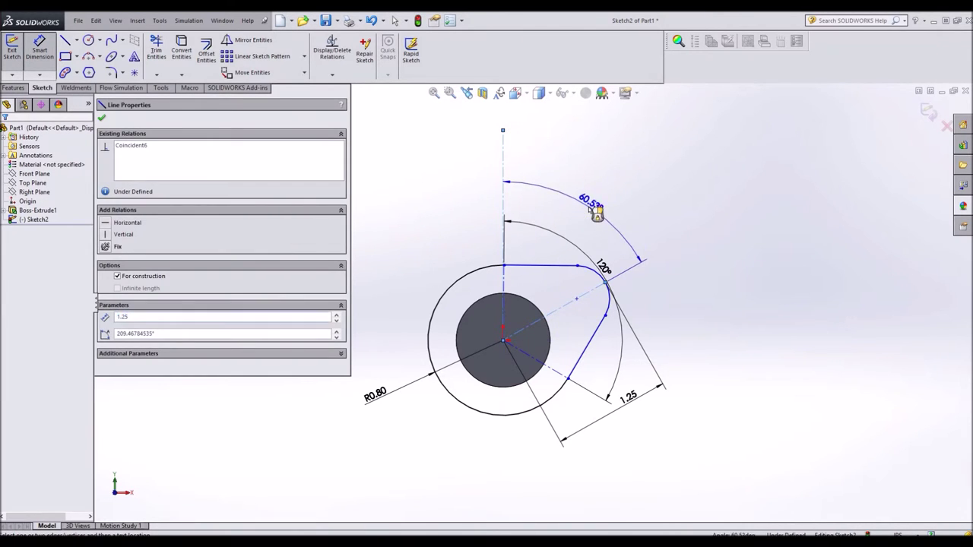
pyautogui.click(591, 199)
pyautogui.write('60.53215465deg')
pyautogui.press('Return')
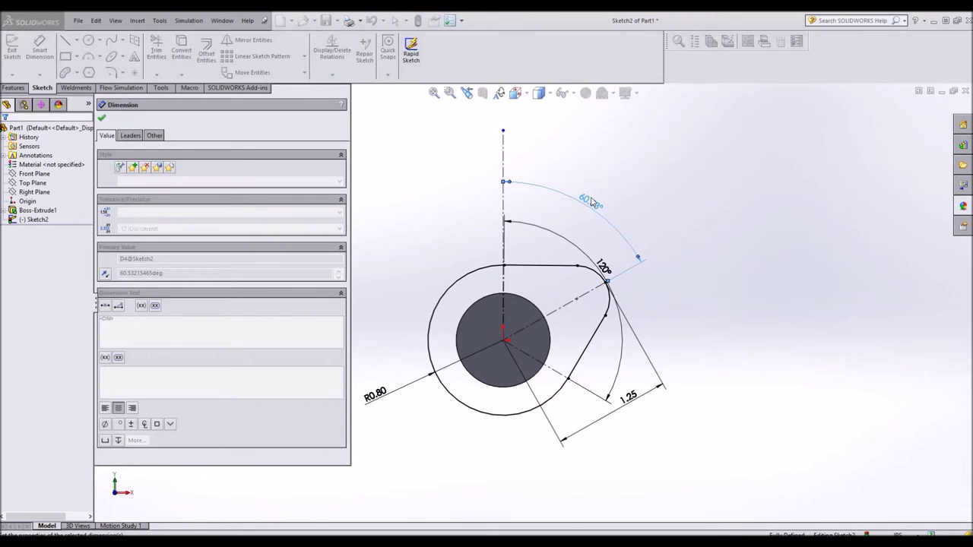
pyautogui.press('Escape')
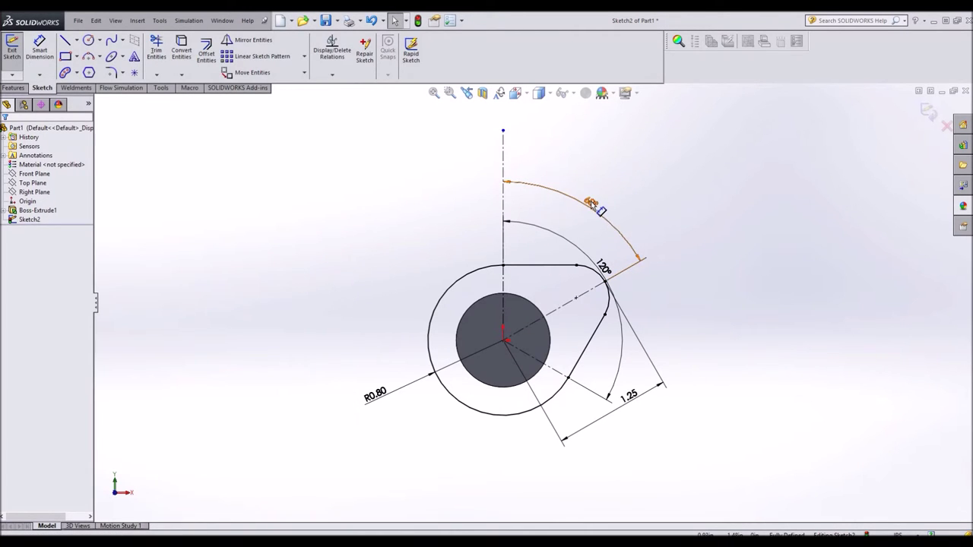
# Step: Try an angle of 65° between the vertical centerline and the nose centerline
pyautogui.click(591, 203)
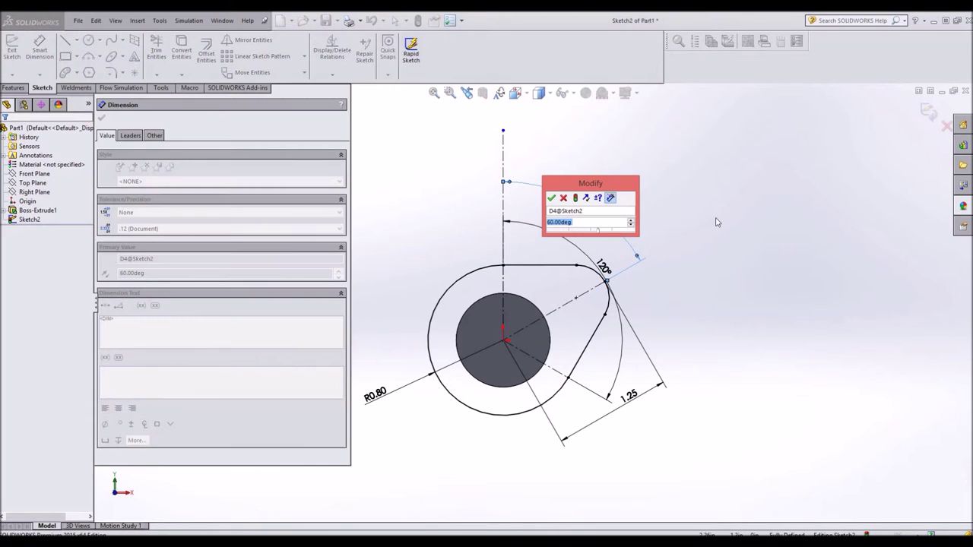
pyautogui.write('65')
pyautogui.press('Return')
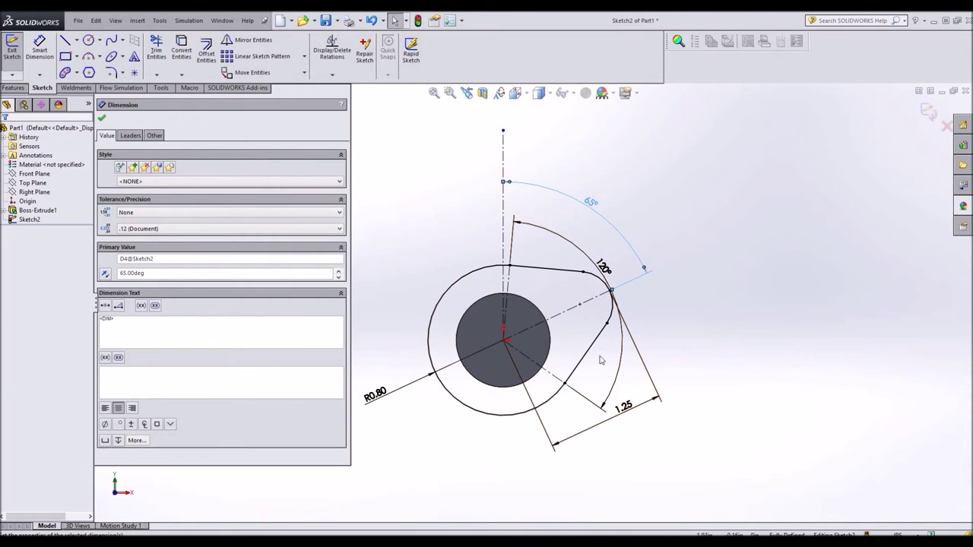
# Step: Set the angle between the vertical centerline and the nose centerline to 45°
pyautogui.doubleClick(590, 215)
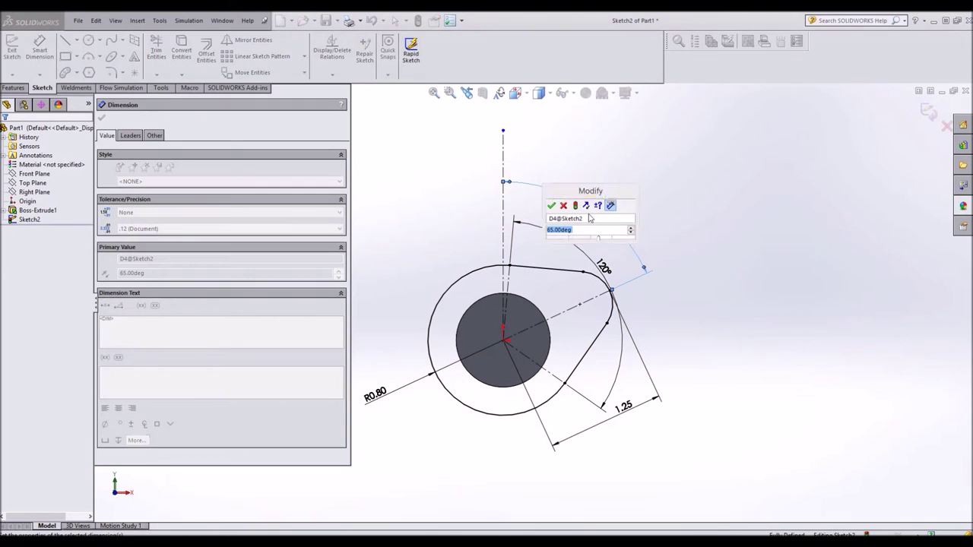
pyautogui.write('45')
pyautogui.press('Return')
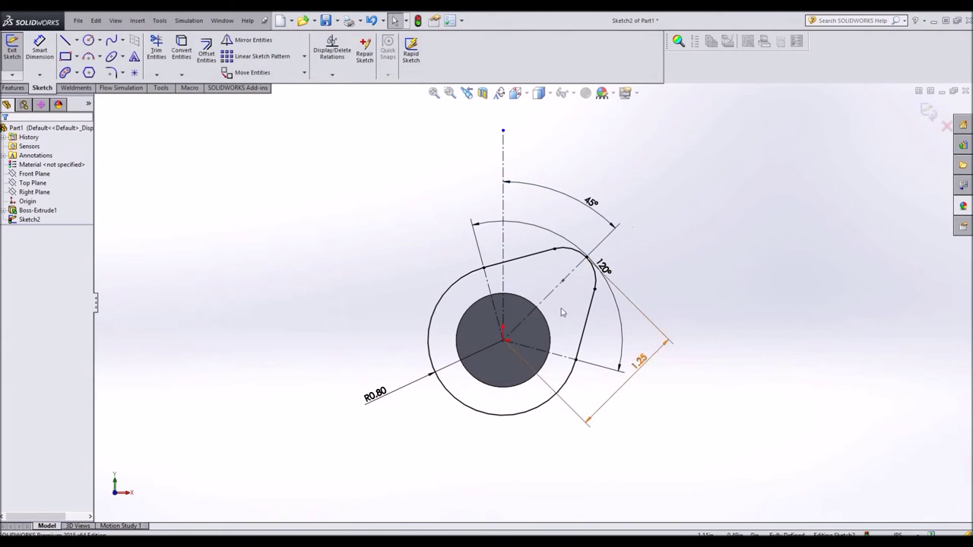
# Step: Extrude the cam lobe profile as a blind boss 0.50 in deep, merged with the shaft
pyautogui.click(13, 87)
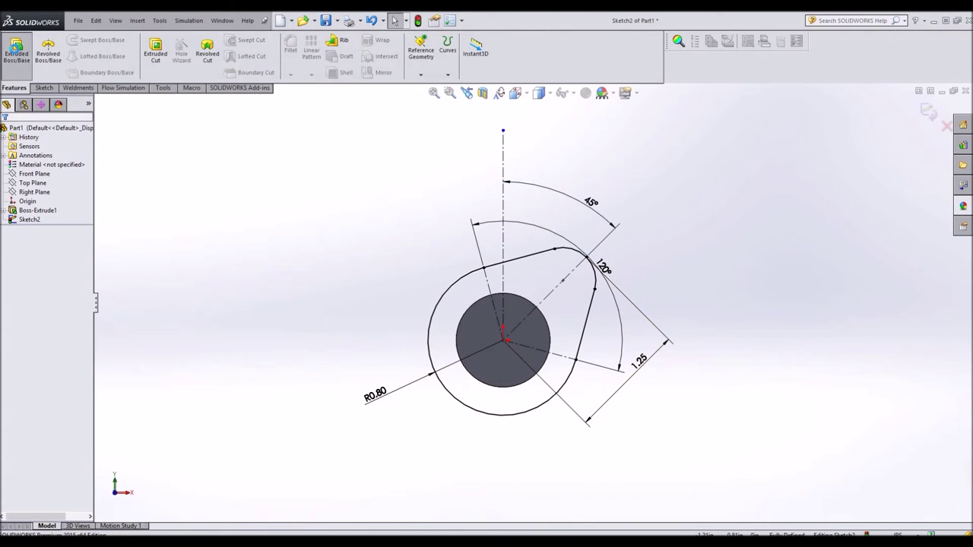
pyautogui.click(17, 54)
pyautogui.write('0.50in')
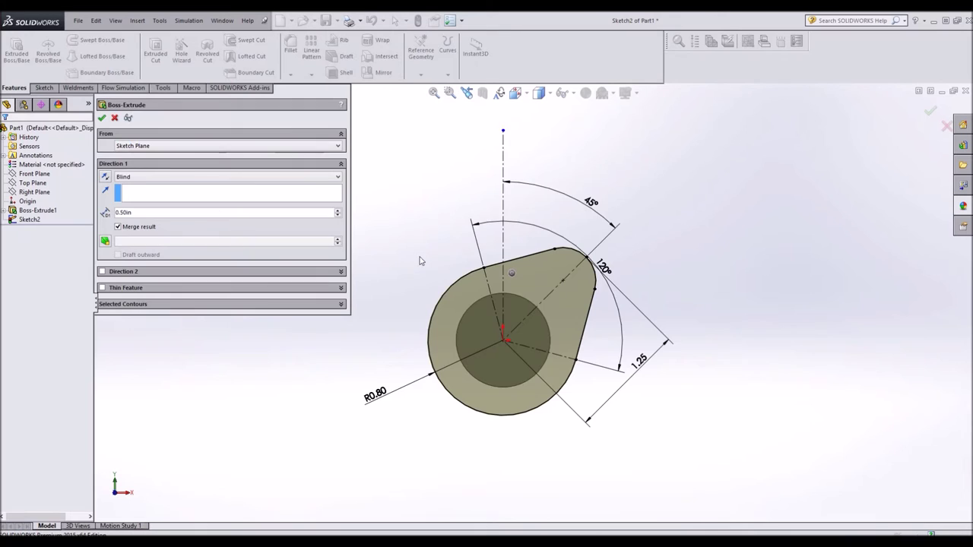
pyautogui.moveTo(417, 238); pyautogui.dragTo(411, 315, button='middle')
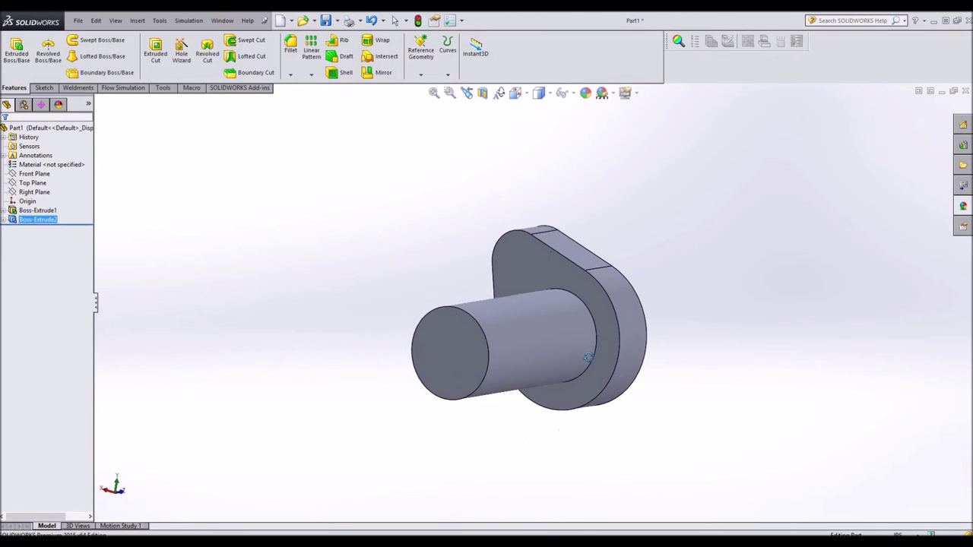
# Step: Mirror the cam lobe and the shaft extrusion about the flat face at the shaft's free end
pyautogui.click(313, 74)
pyautogui.click(328, 110)
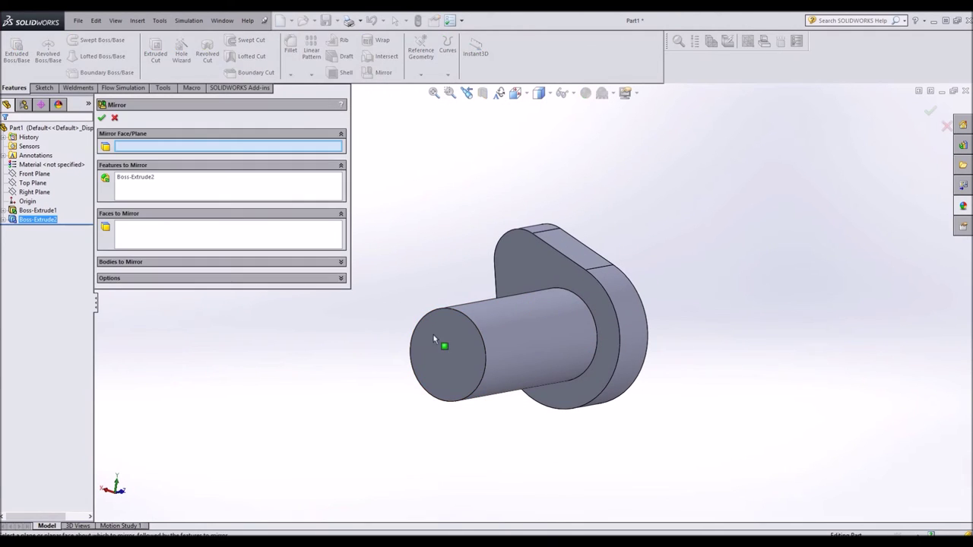
pyautogui.click(435, 338)
pyautogui.click(601, 310)
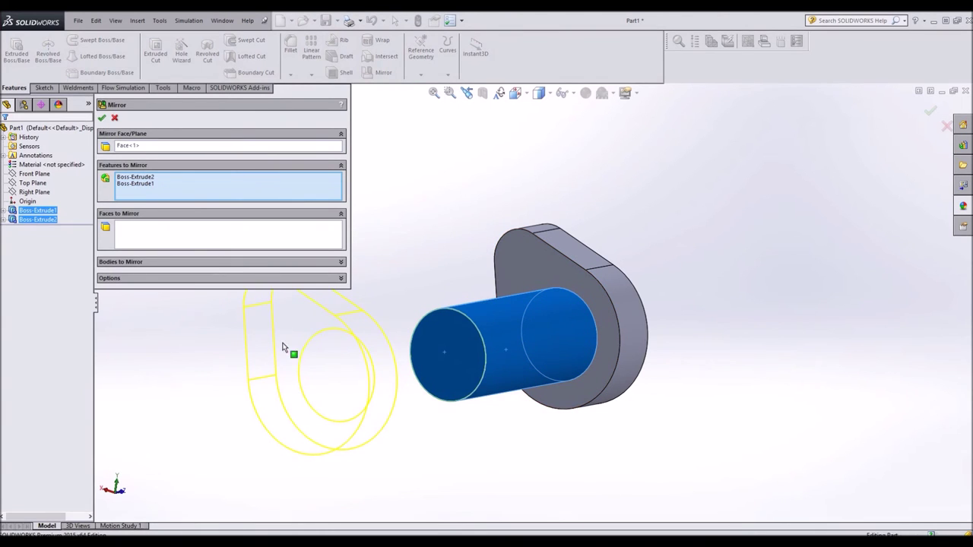
pyautogui.click(101, 118)
pyautogui.scroll(3, 397, 430)
pyautogui.moveTo(413, 408); pyautogui.dragTo(439, 302, button='middle')
pyautogui.scroll(-2, 439, 297)
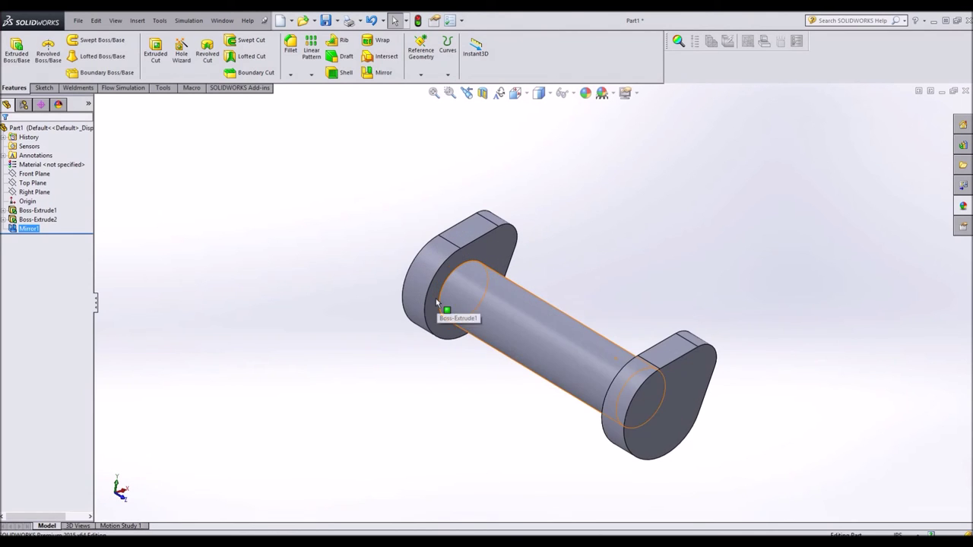
pyautogui.scroll(-3, 744, 407)
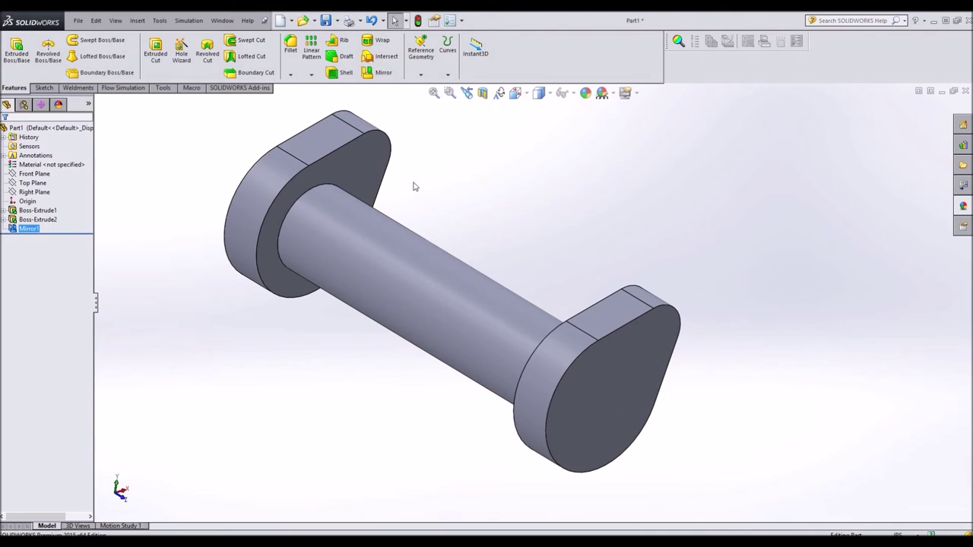